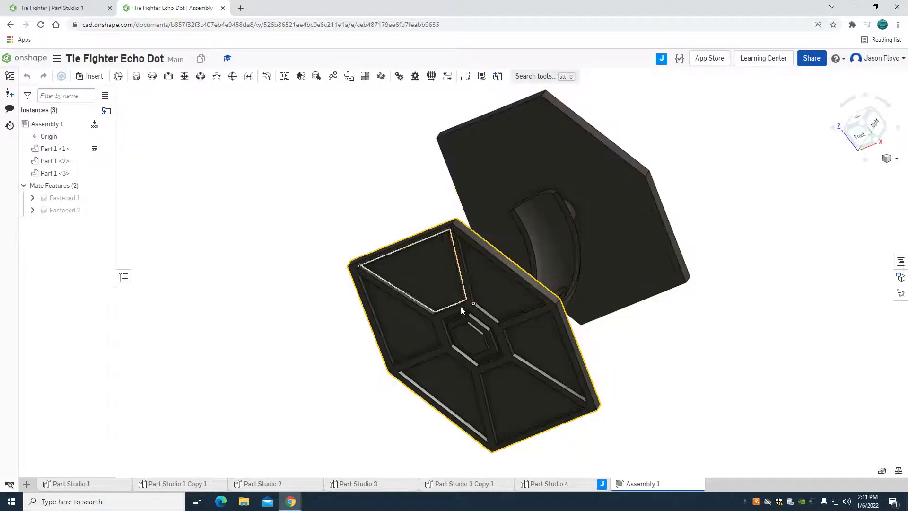
Tour the Echo Dot part studios: Part Studio 4, 3 Copy 1, 3 and 2
mouse_move(495, 397)
right_down()
mouse_move(676, 314)
mouse_move(632, 367)
right_up()
click(559, 482)
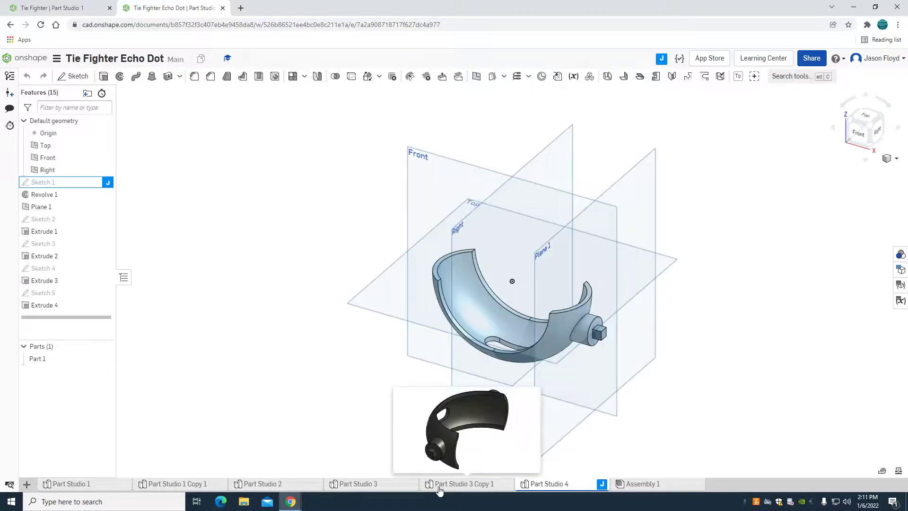
click(440, 484)
click(392, 484)
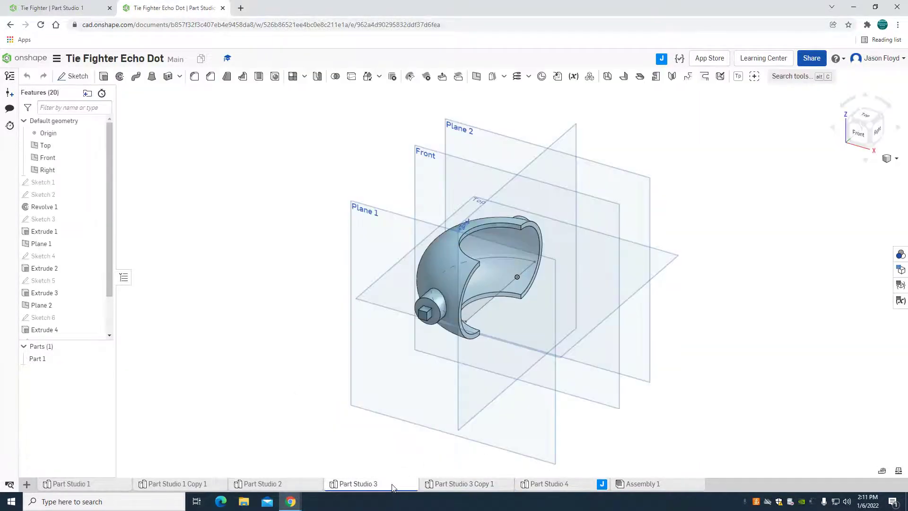
click(297, 482)
View Part Studio 2's half-ring from the front, then switch to the Tie Fighter document
key(shift+1)
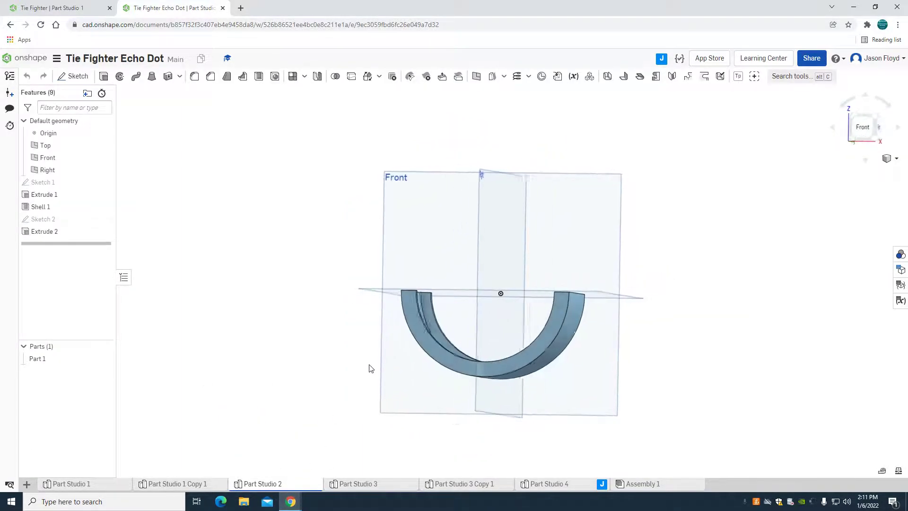
right_drag(370, 372, 324, 382)
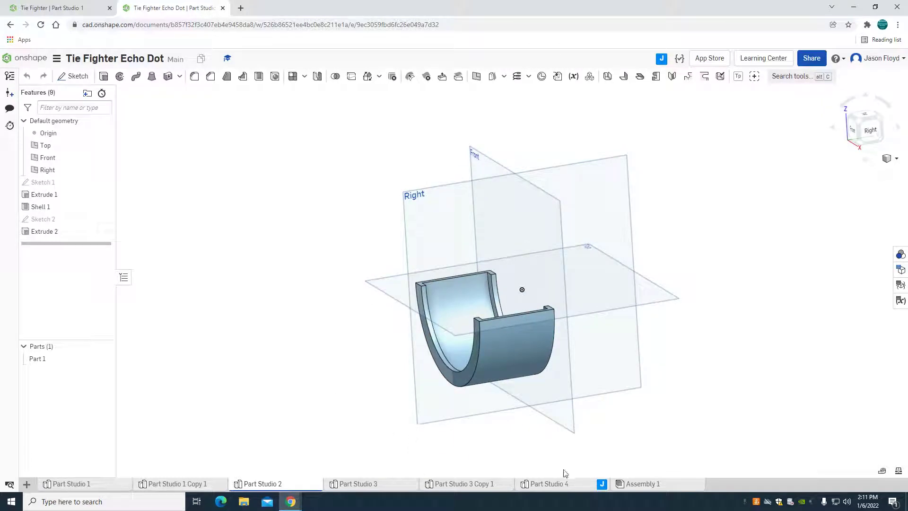
click(80, 8)
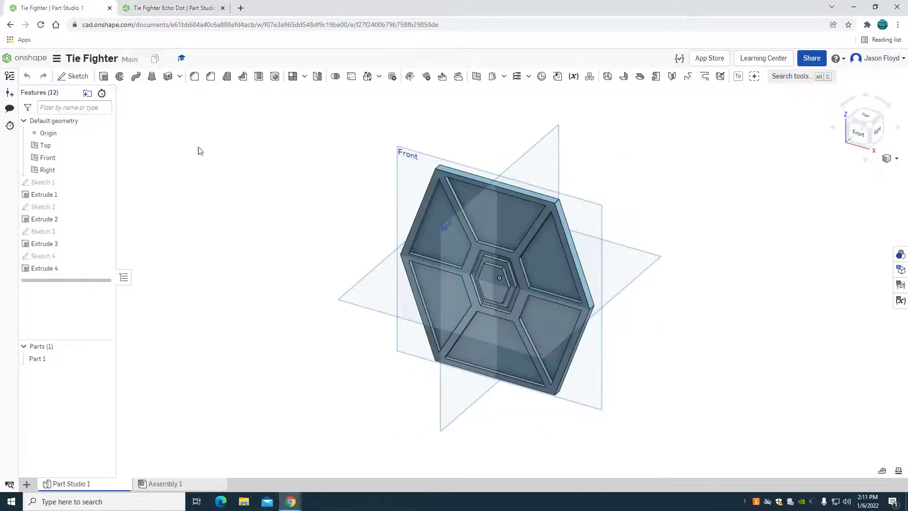
Create Part Studio 2 and start a sketch on the Top plane, viewed from above
click(27, 483)
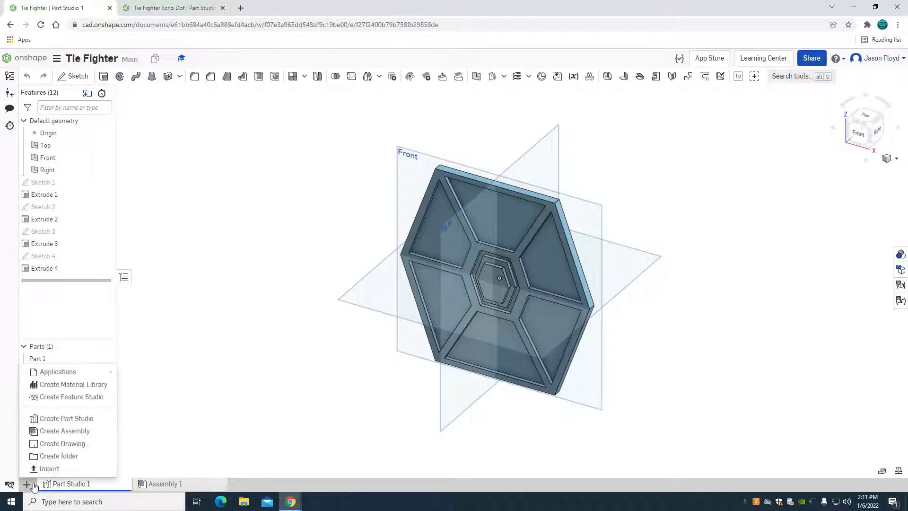
click(89, 422)
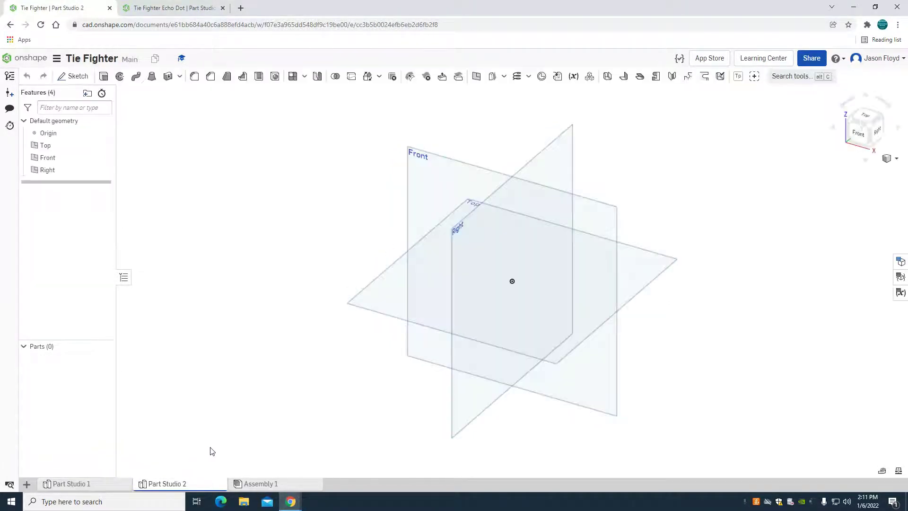
click(80, 77)
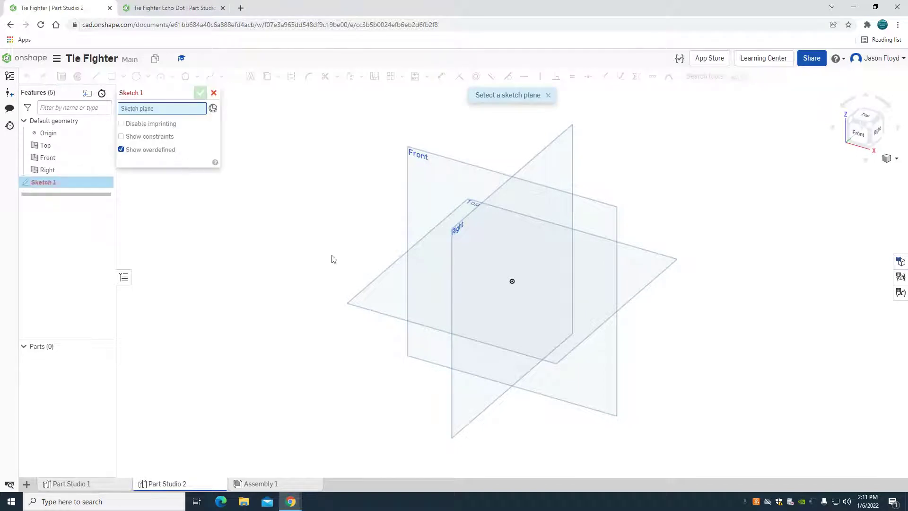
click(404, 286)
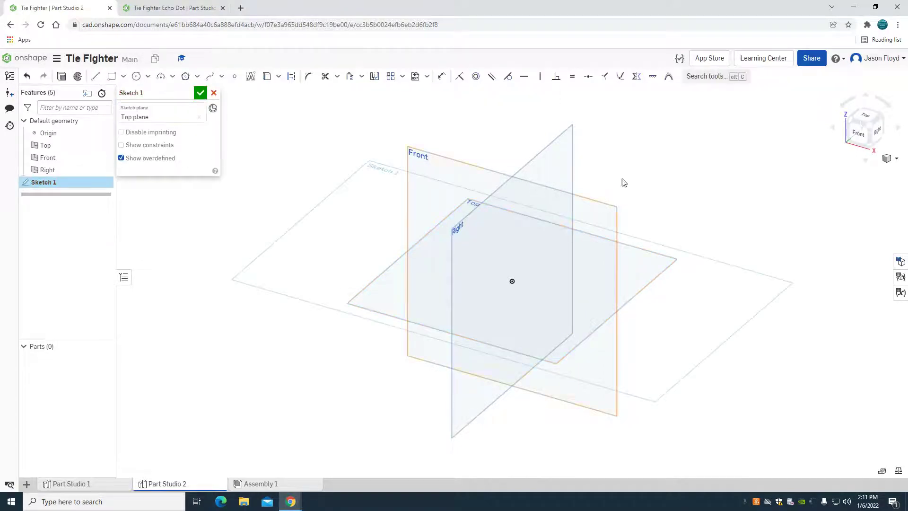
click(864, 116)
Draw a vertical centreline through the origin
click(95, 77)
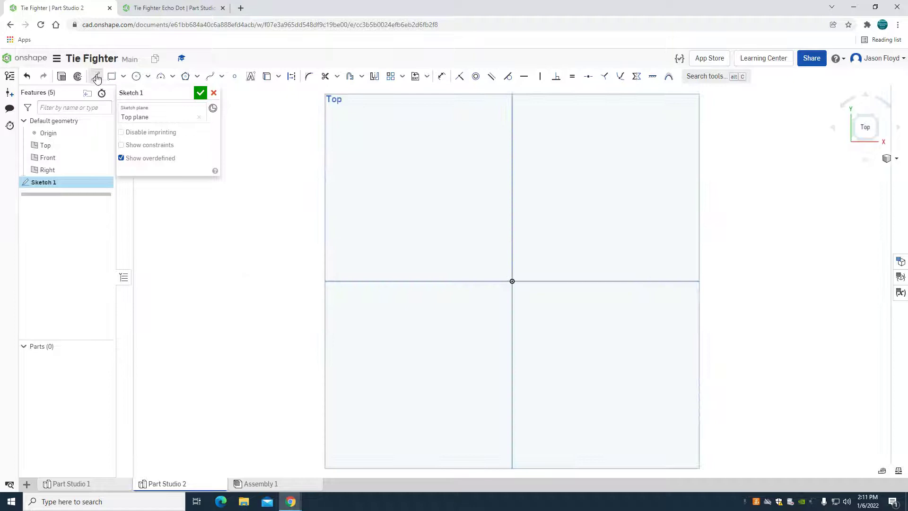
click(512, 357)
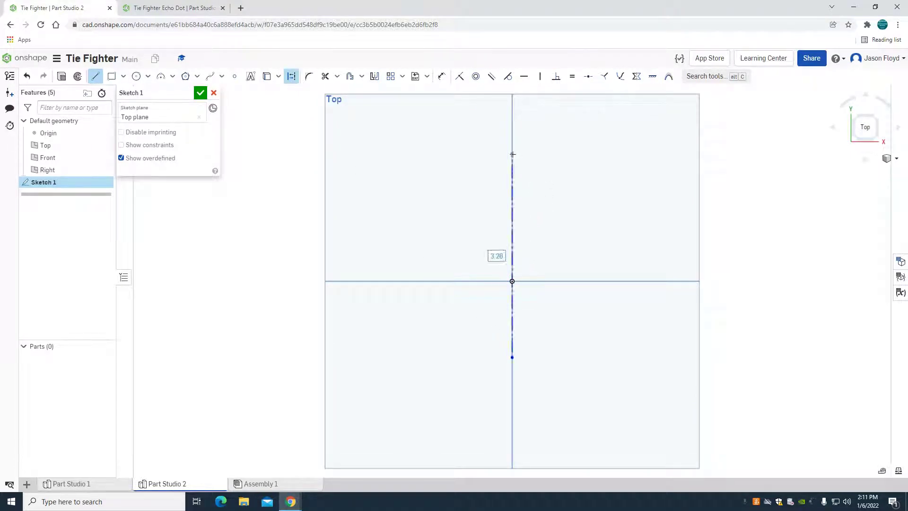
click(512, 155)
right_click(496, 157)
click(505, 159)
Draw two short vertical lines, each 0.125 long, left of the centreline
click(95, 77)
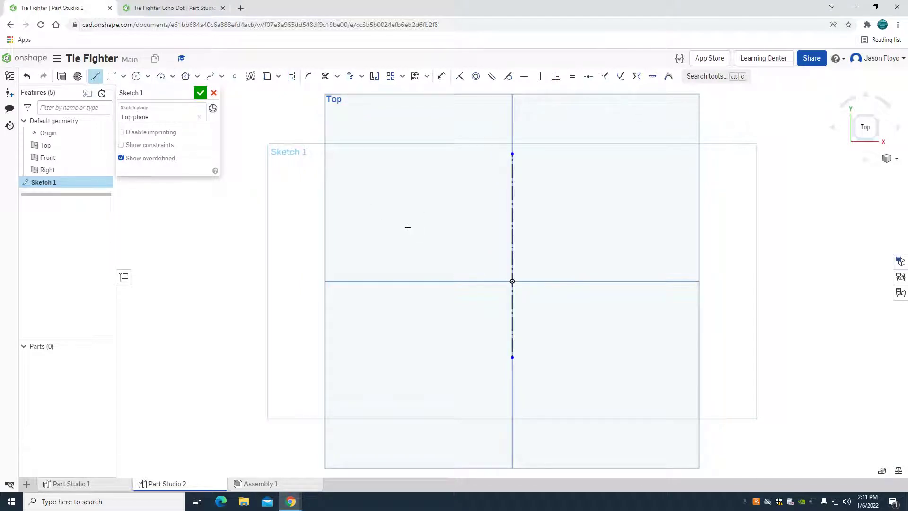
key(BackSpace)
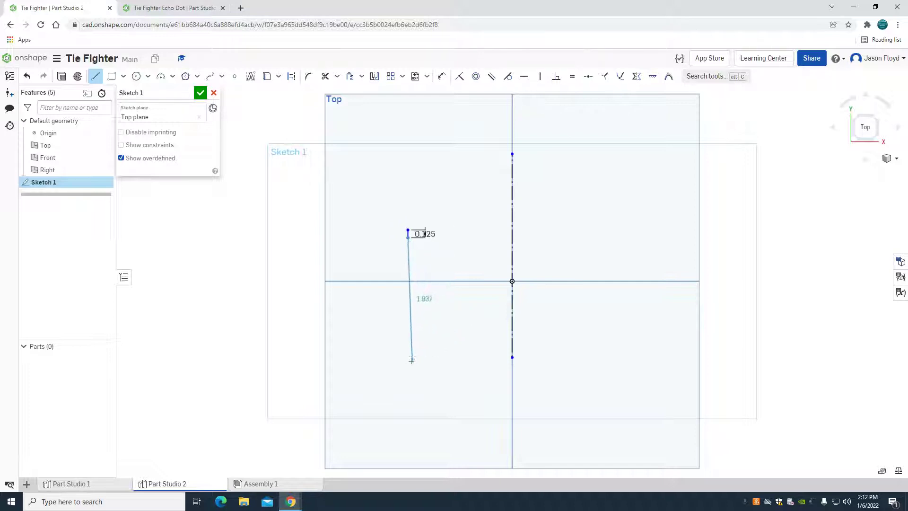
right_click(421, 367)
click(439, 221)
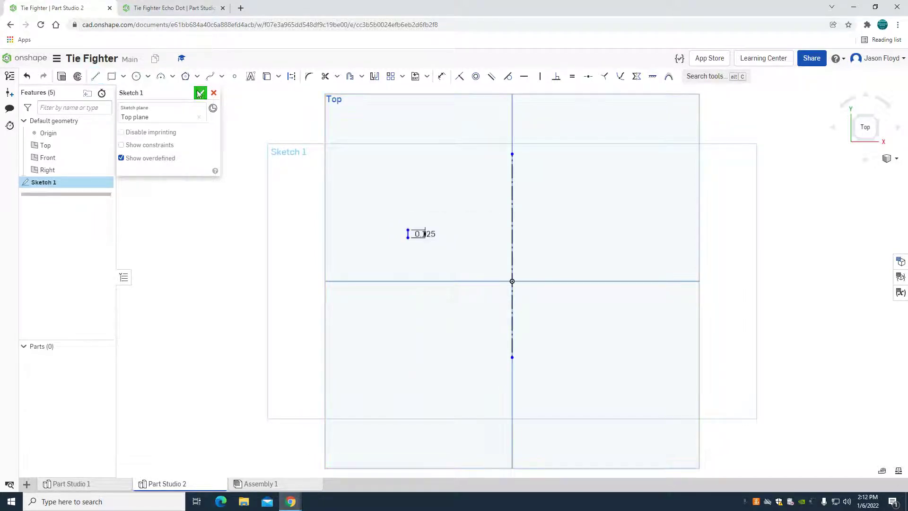
click(95, 76)
click(409, 334)
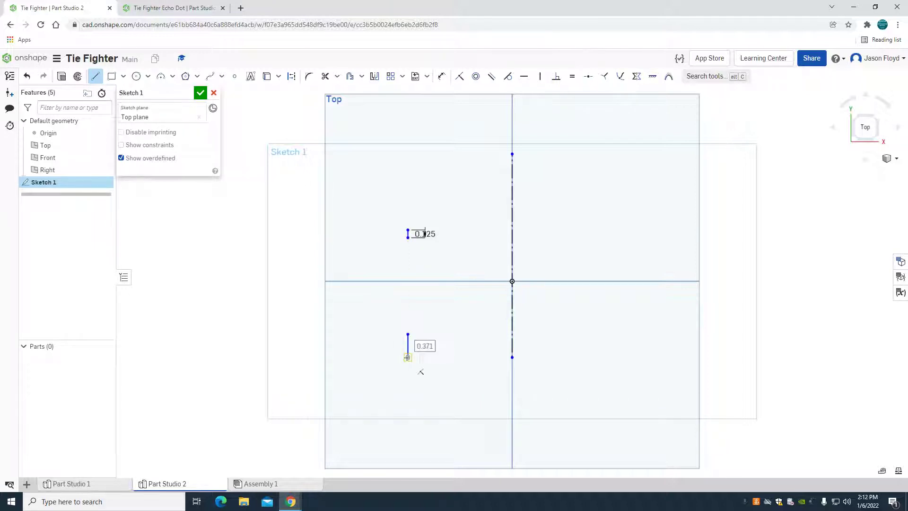
click(408, 357)
key(Return)
click(161, 76)
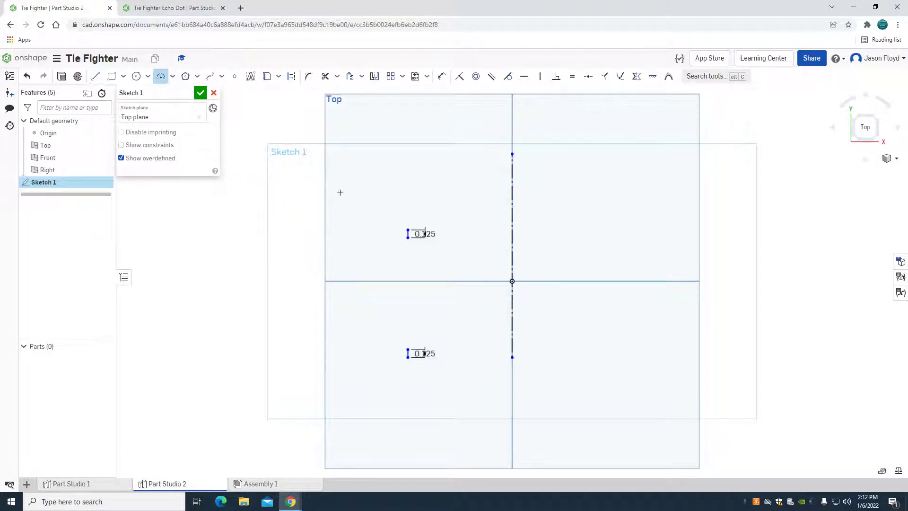
Draw the outer arc joining the short lines' ends, bulging left, with radius 1.075
click(408, 238)
right_click(391, 308)
click(403, 314)
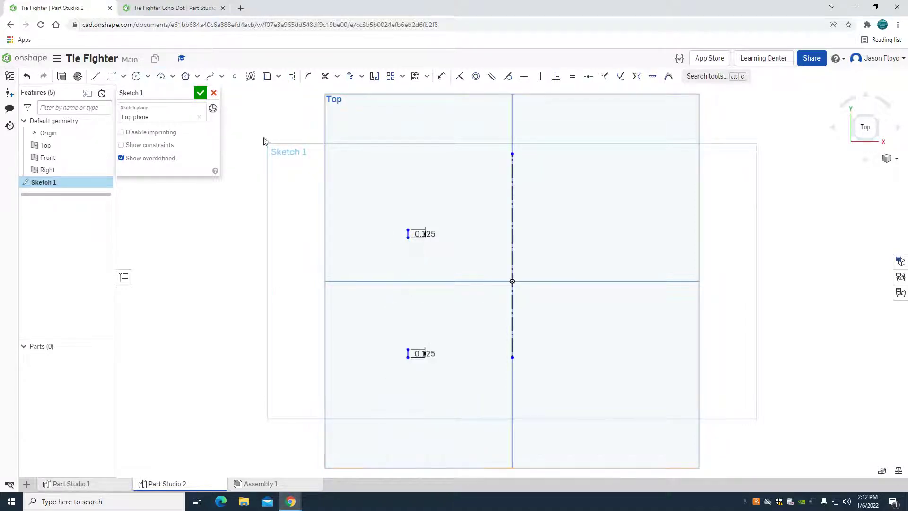
click(409, 230)
click(408, 356)
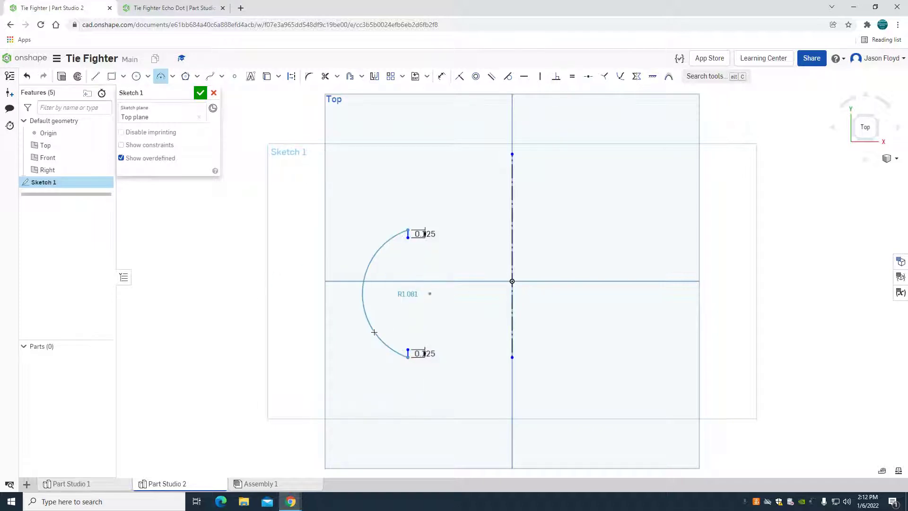
click(374, 332)
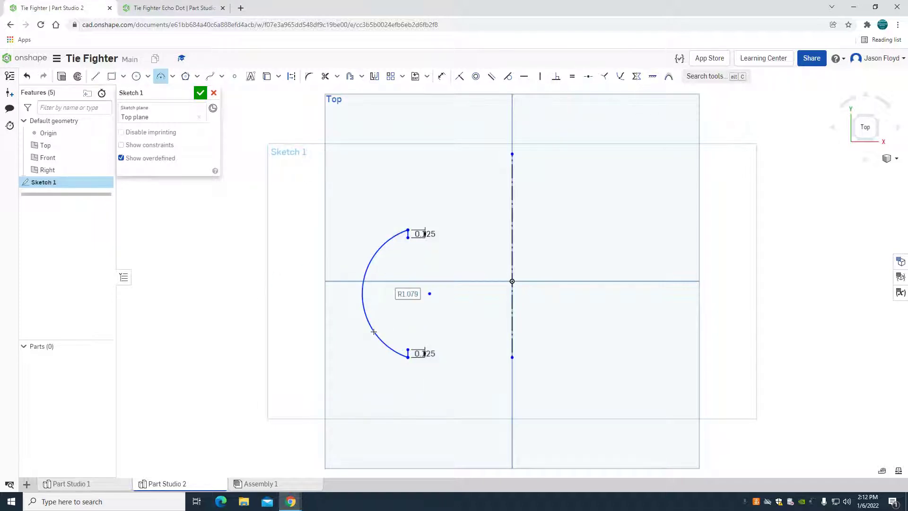
text(1)
key(Return)
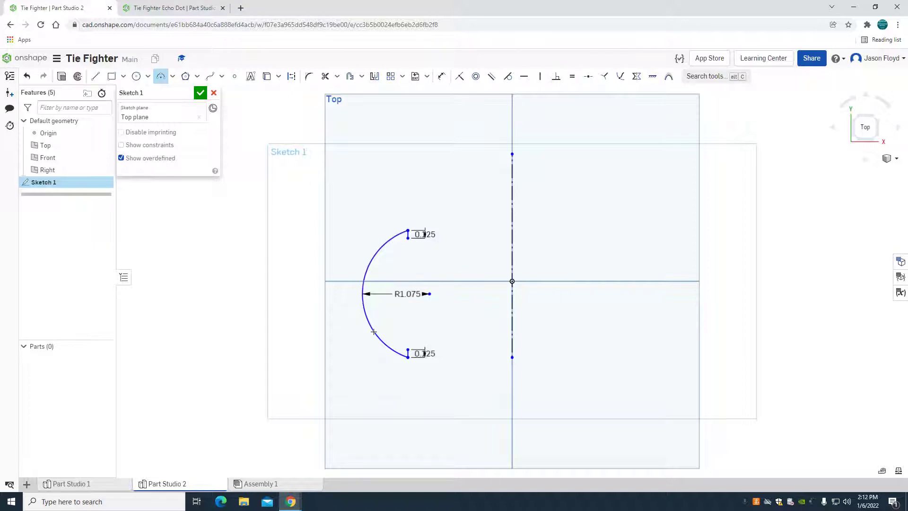
Draw the inner arc bulging left with radius 0.95
click(408, 237)
click(387, 325)
text(.95)
key(Return)
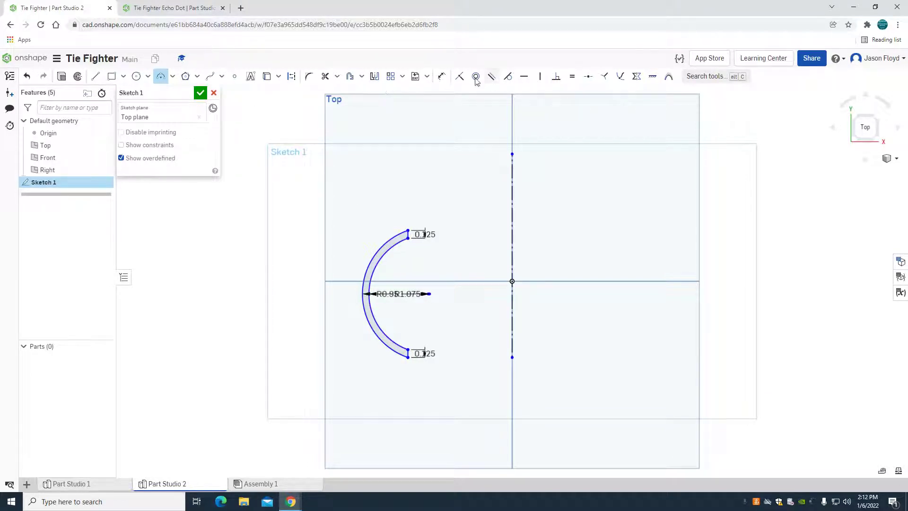
Dimension the arc's distance from the vertical centreline as 2
click(441, 78)
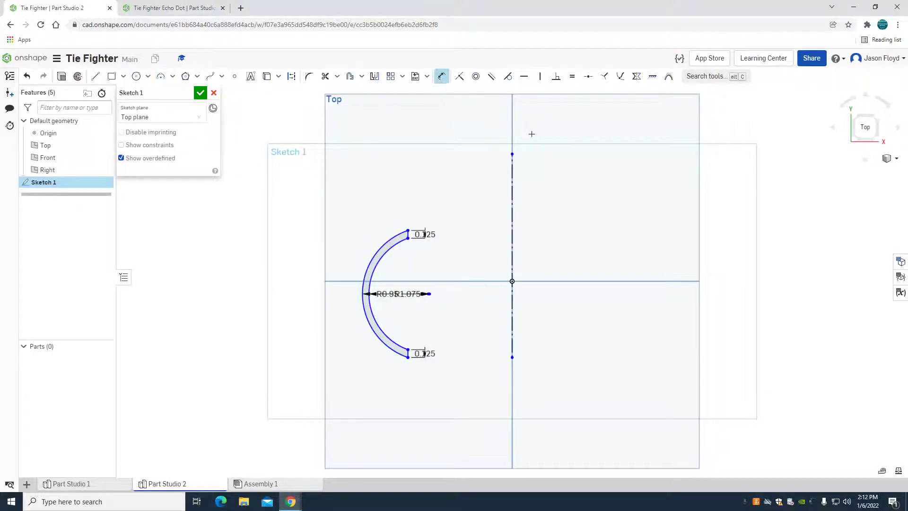
click(512, 183)
key(d)
click(512, 182)
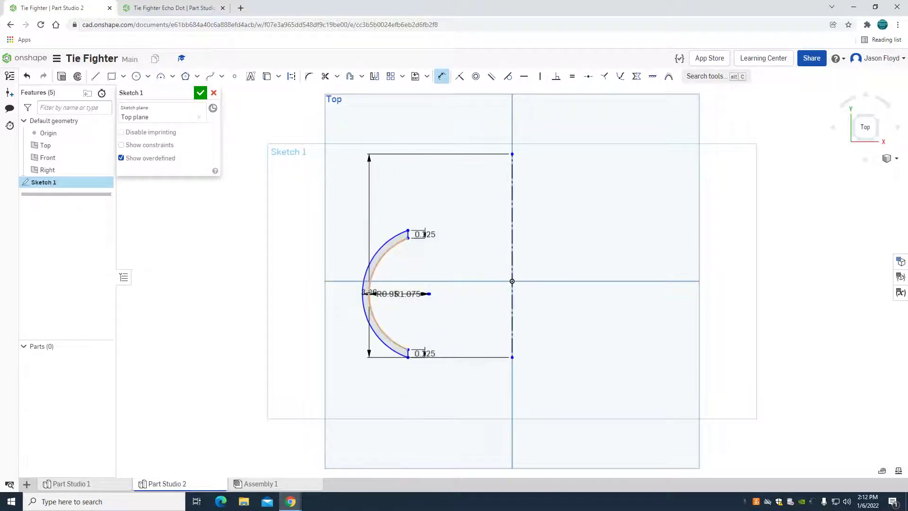
click(369, 290)
click(410, 137)
text(2)
key(Return)
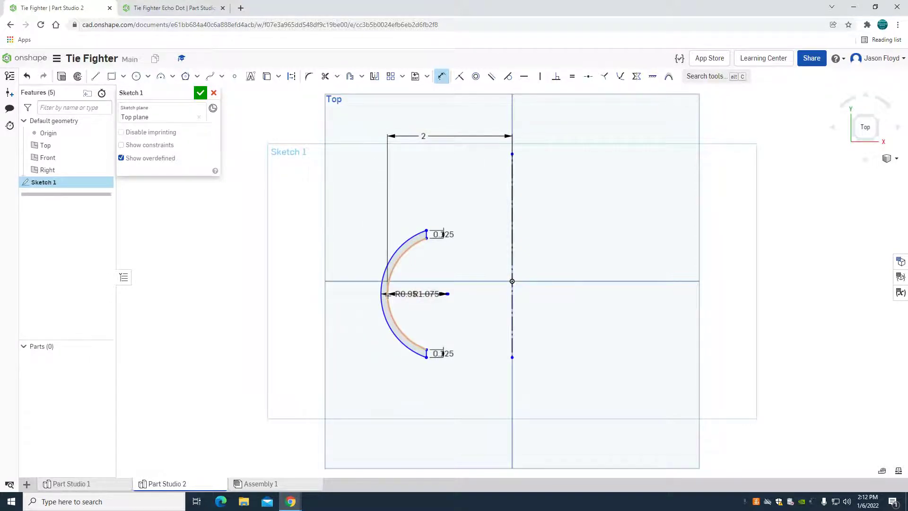
Discard the unwanted arc-to-centreline and Ø4 dimensions and tidy the R1.075 and R0.95 labels
click(388, 293)
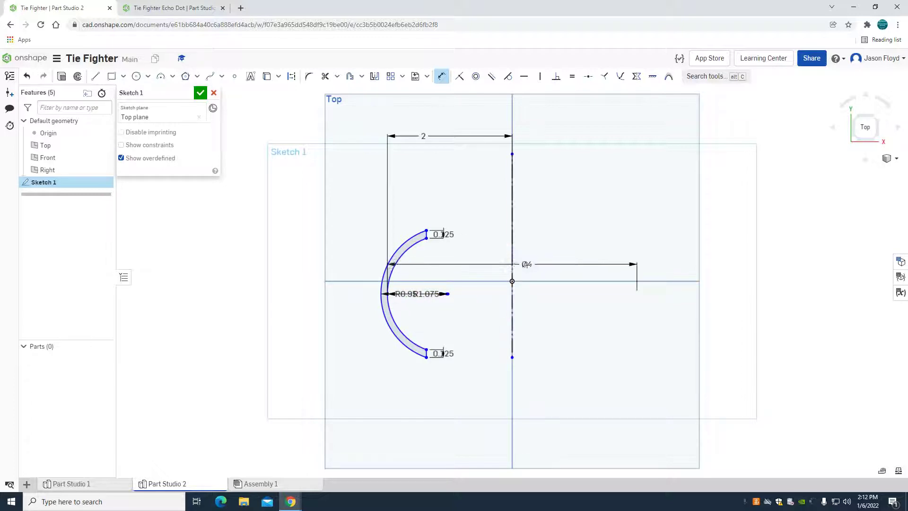
click(512, 261)
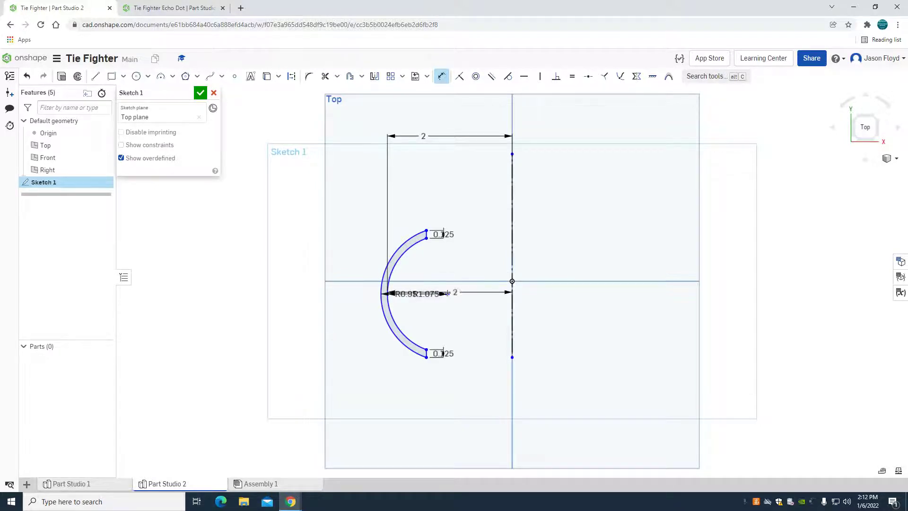
right_click(368, 239)
click(380, 250)
click(441, 76)
click(512, 281)
click(386, 293)
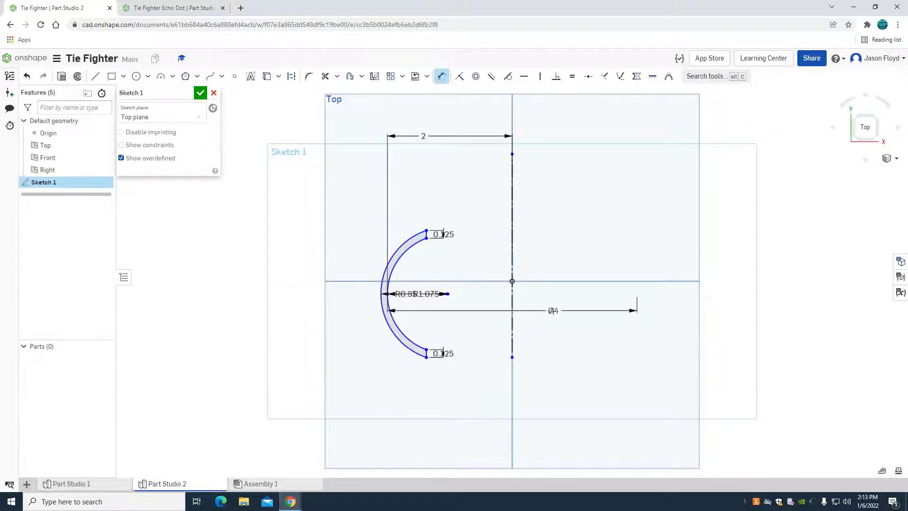
right_click(555, 262)
click(576, 270)
scroll(440, 311, up, 5)
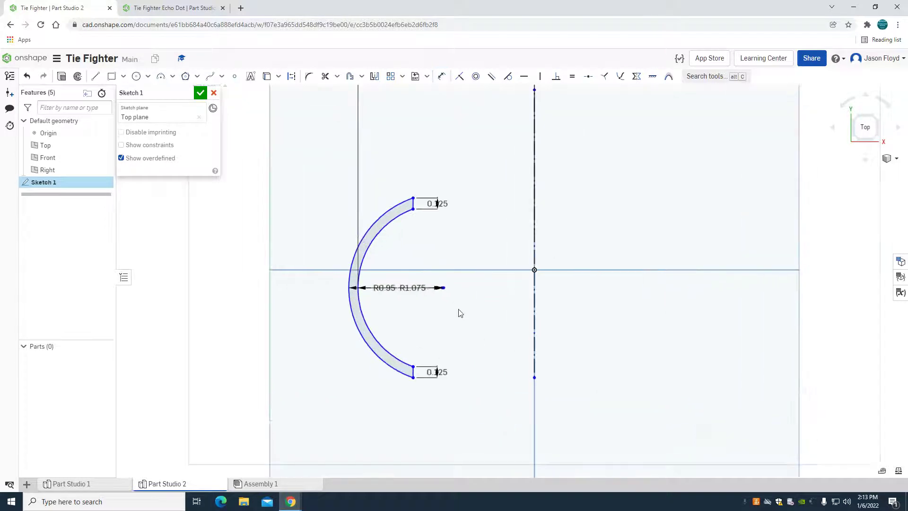
drag(402, 314, 403, 326)
drag(355, 278, 396, 236)
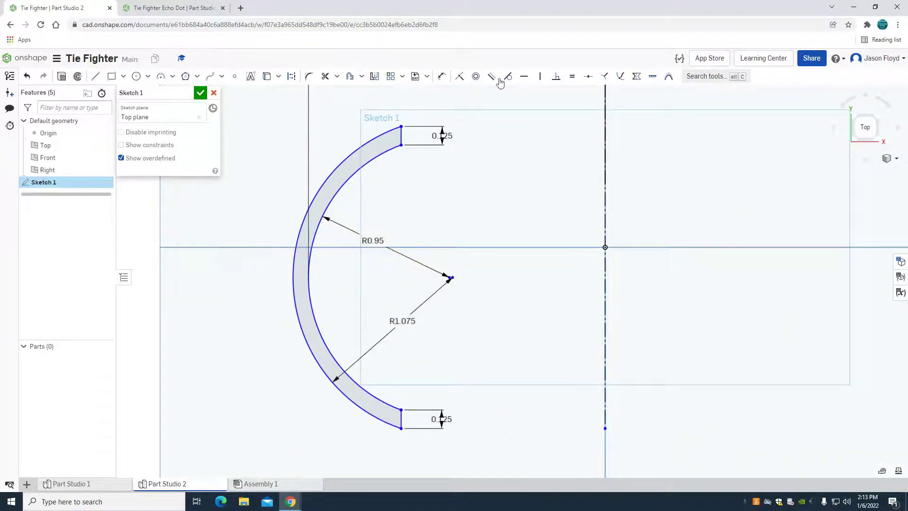
Dimension the arc centre 0 from the horizontal axis to centre the half-ring
click(442, 76)
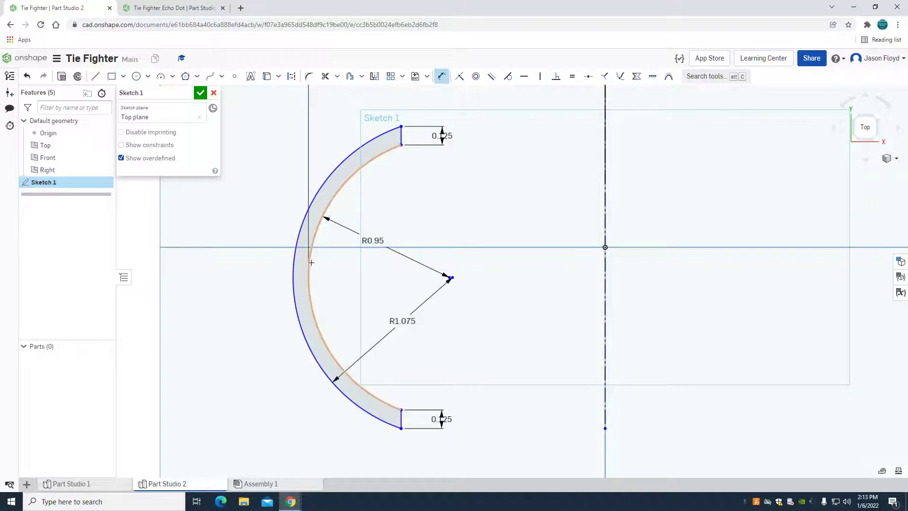
click(451, 278)
click(461, 247)
click(468, 272)
text(0)
key(Return)
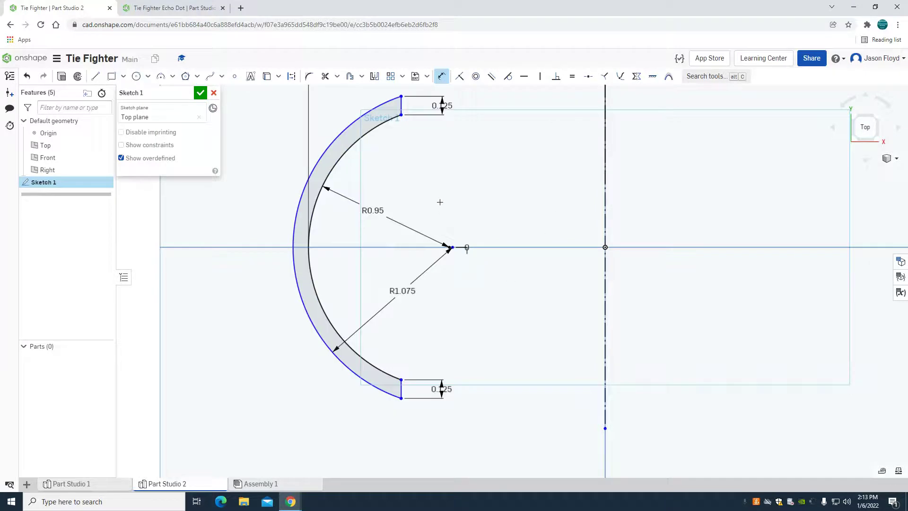
scroll(427, 183, down, 2)
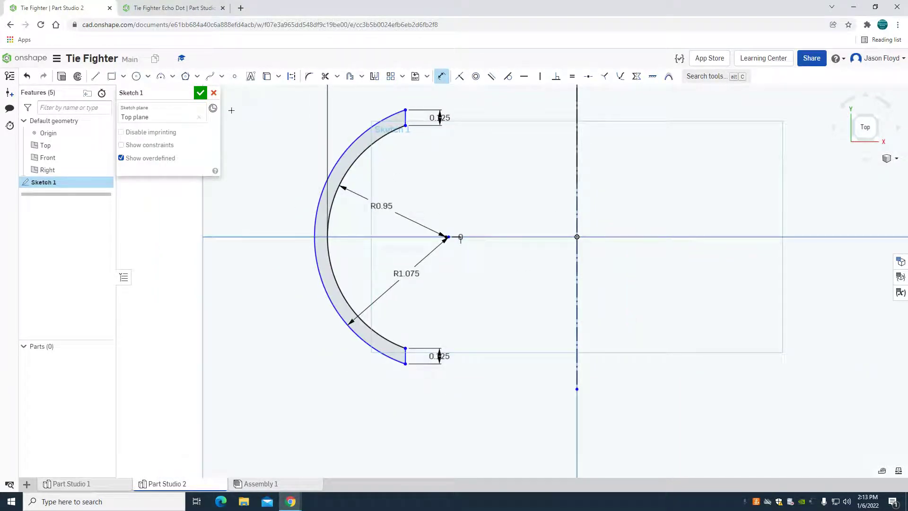
Close Sketch 1 and revolve its profile about the vertical sketch line
click(85, 77)
scroll(231, 144, down, 2)
key(shift+w)
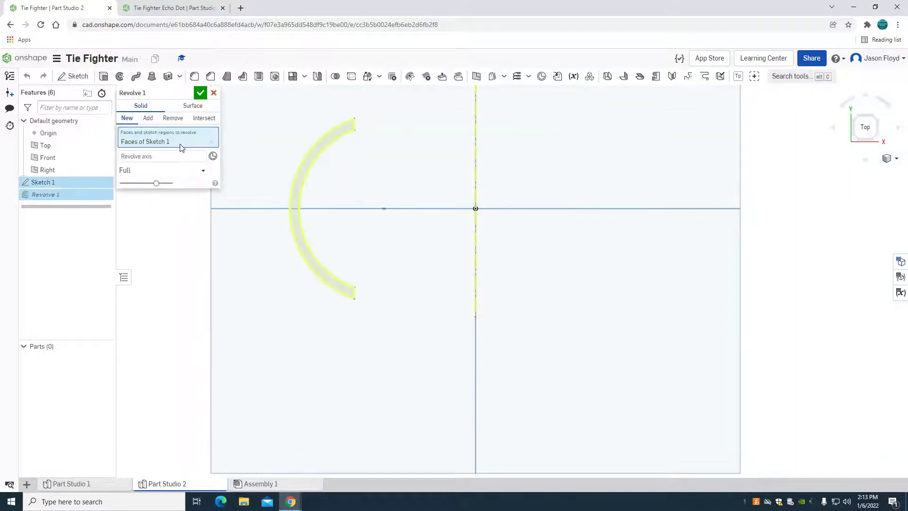
click(171, 158)
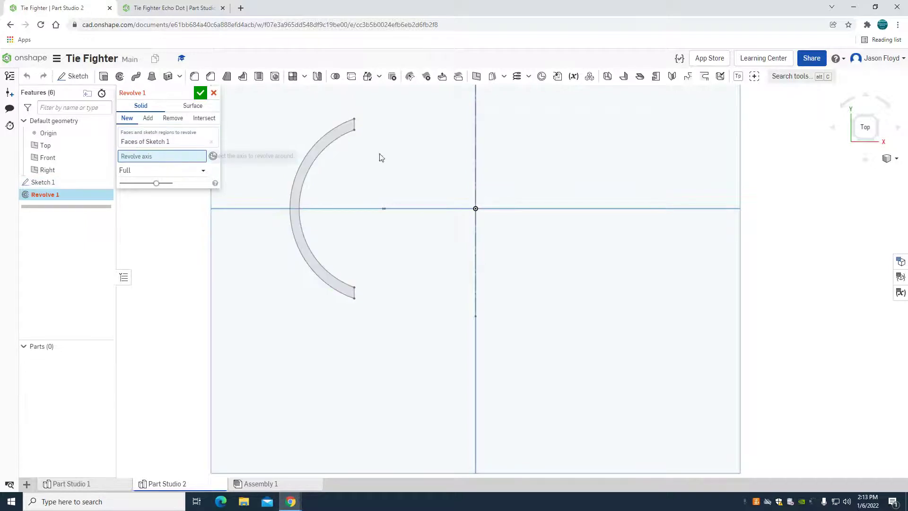
click(476, 160)
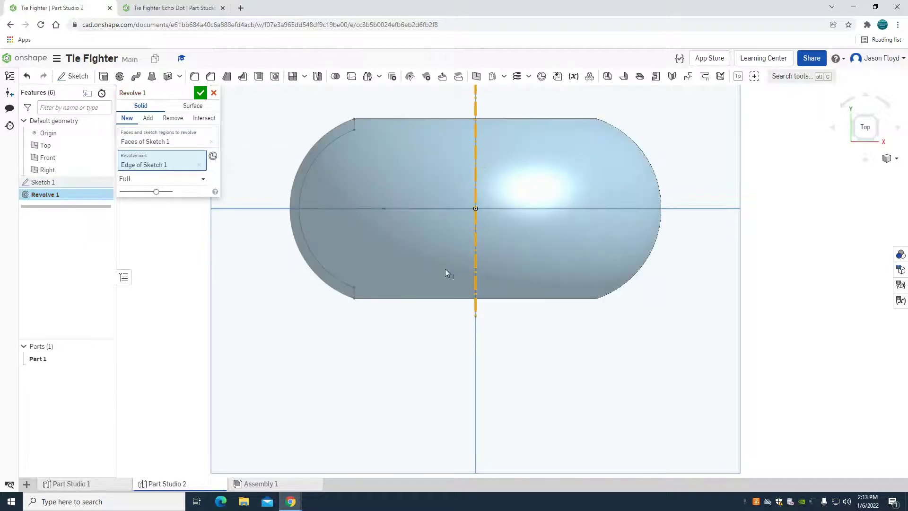
right_drag(428, 350, 428, 324)
scroll(428, 323, down, 3)
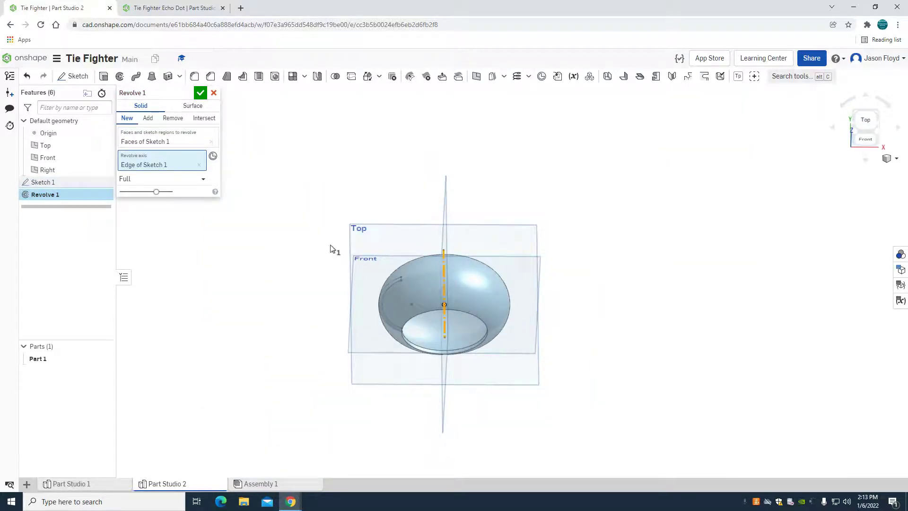
right_drag(330, 243, 307, 220)
Limit the revolve to one direction at 180°, flip it, and accept Revolve 1
click(187, 180)
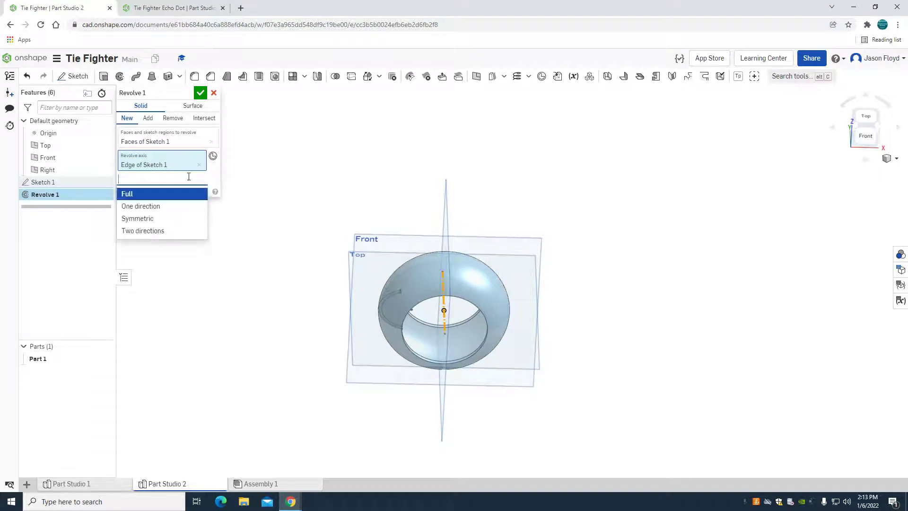
click(174, 204)
click(184, 196)
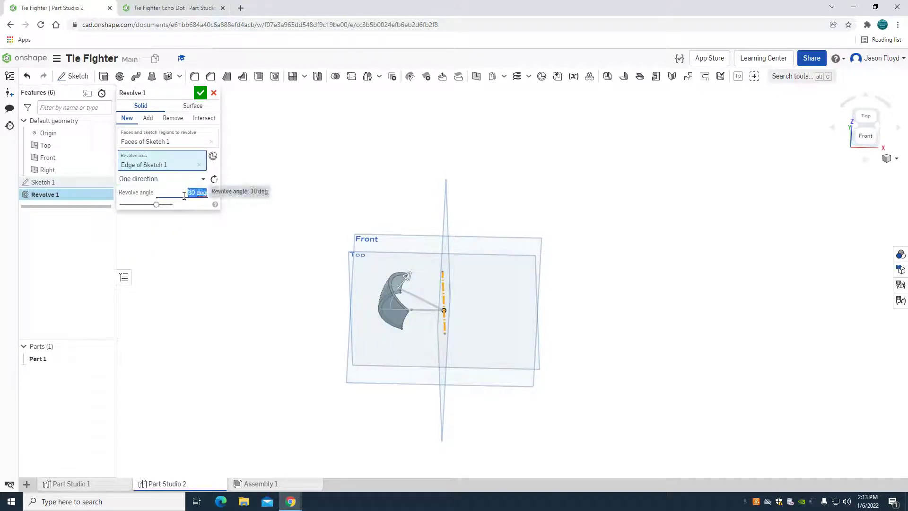
text(180)
key(Return)
click(214, 180)
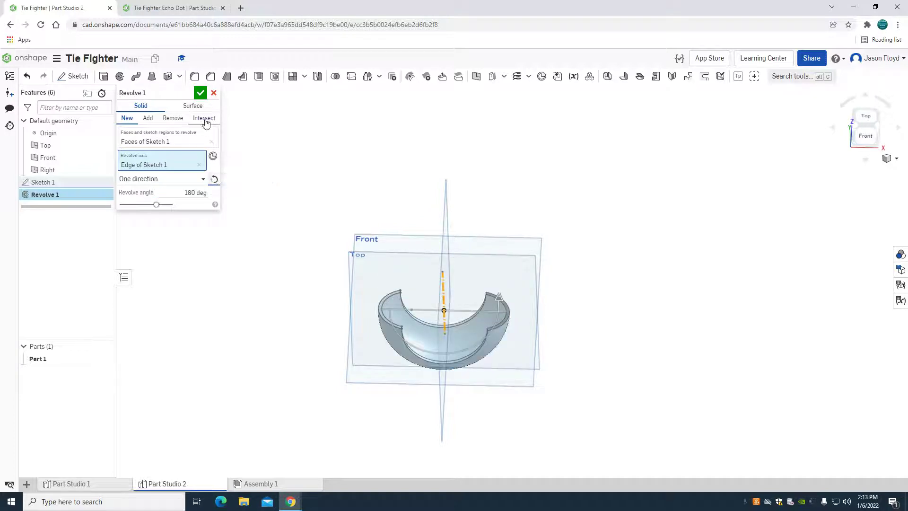
click(200, 93)
right_drag(509, 209, 507, 252)
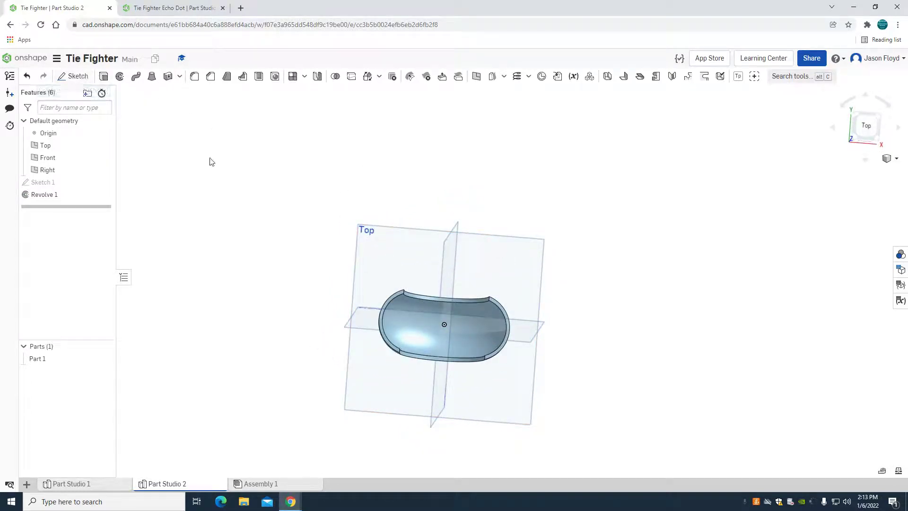
Create Plane 1 at a 2.375 in offset from the Right plane
right_drag(209, 160, 195, 138)
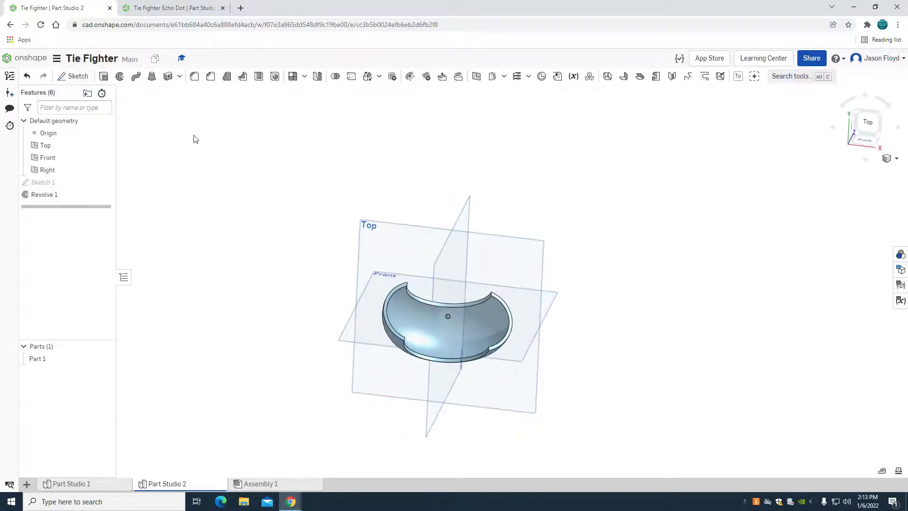
click(474, 79)
right_drag(489, 129, 444, 100)
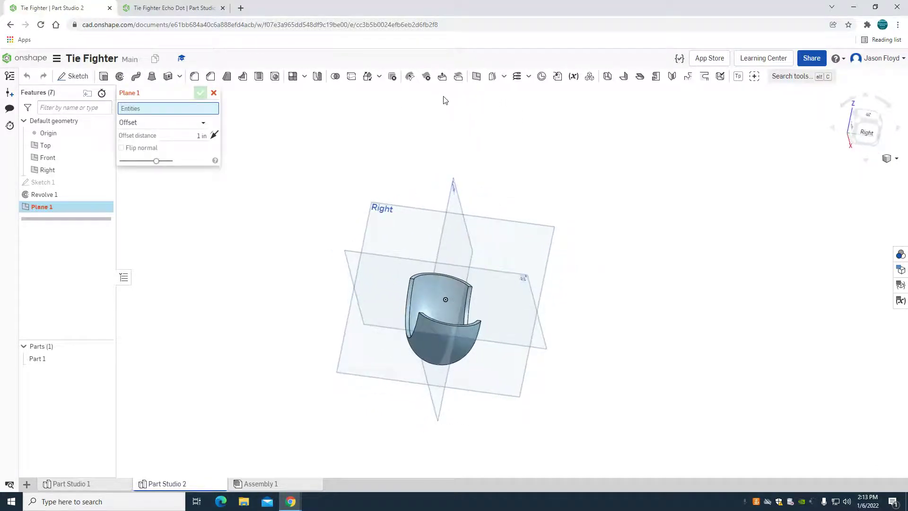
click(391, 235)
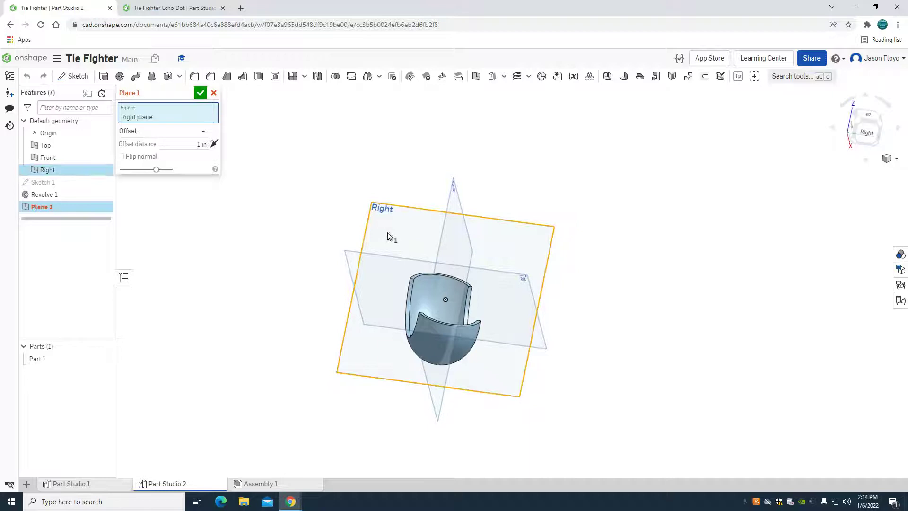
click(197, 146)
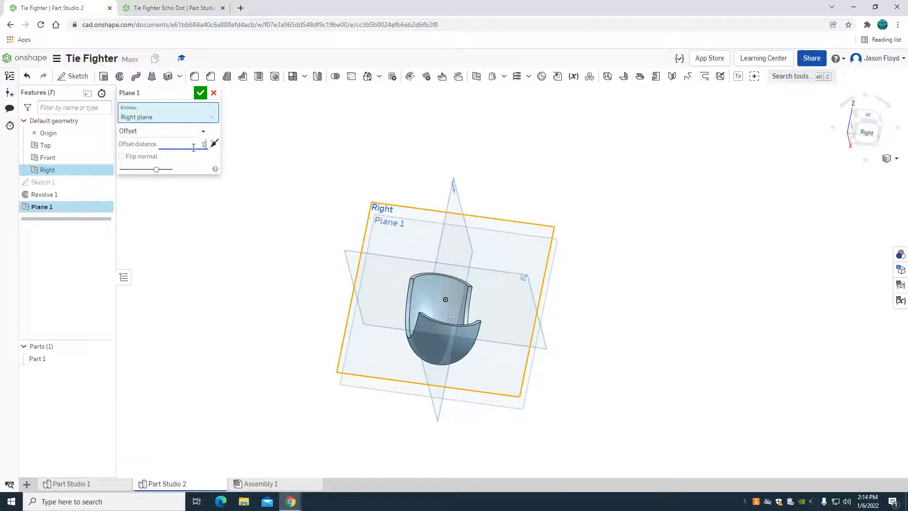
text(5)
key(Return)
click(206, 96)
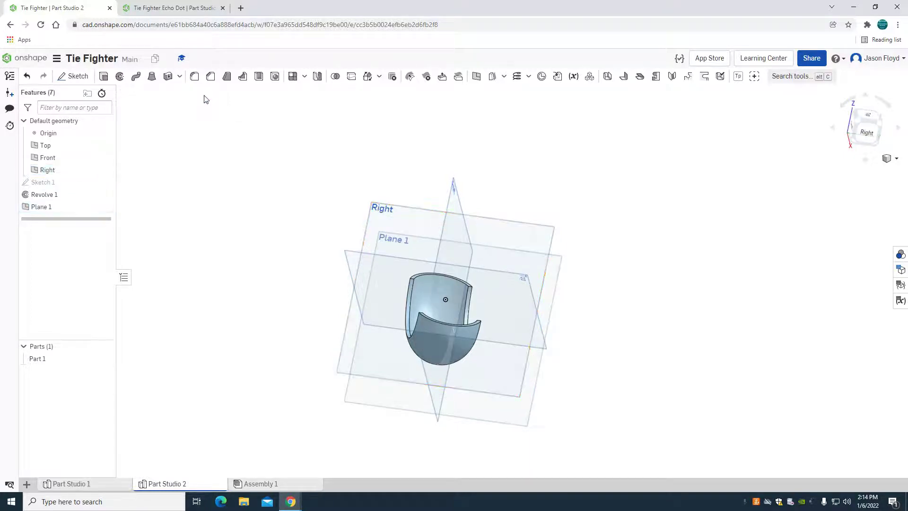
Sketch a Ø0.75 circle on Plane 1, centred on the vertical axis
click(70, 74)
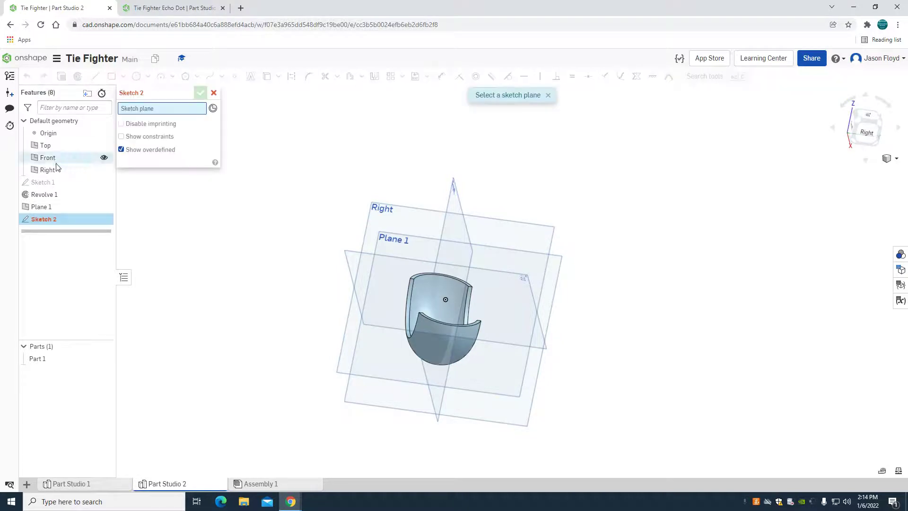
click(50, 207)
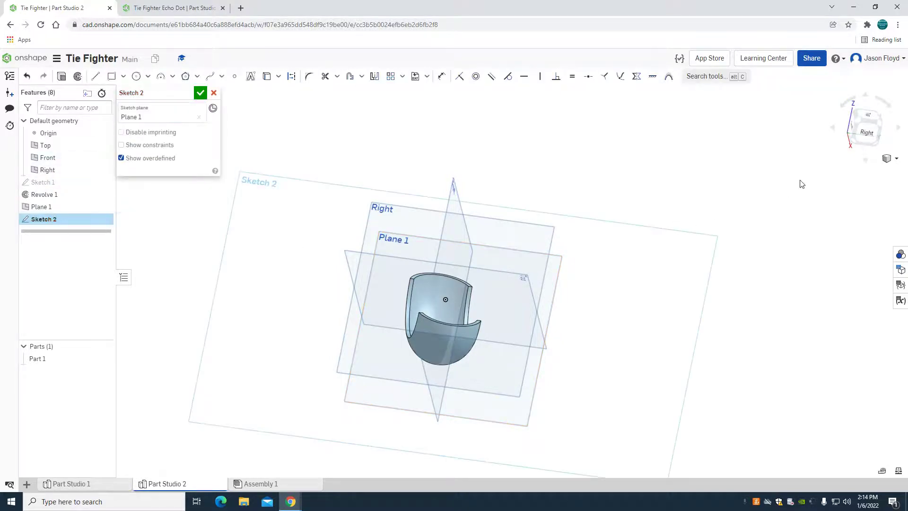
click(867, 132)
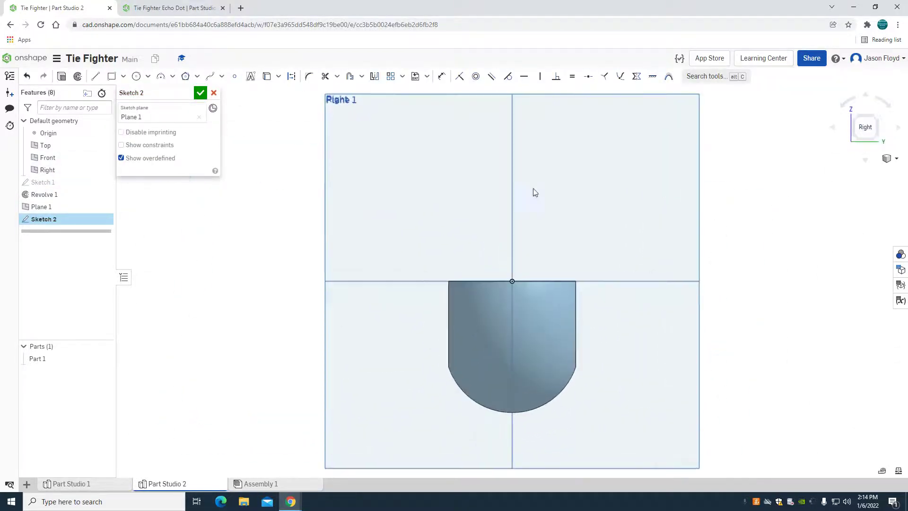
click(136, 76)
click(511, 334)
click(510, 318)
text(0.75)
key(Return)
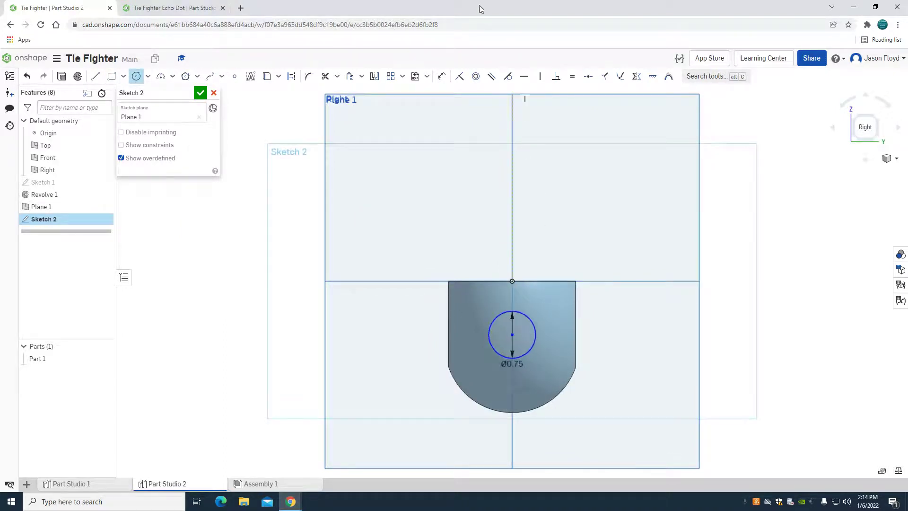
Dimension the circle centre 0.75 below the shell's top edge
click(442, 77)
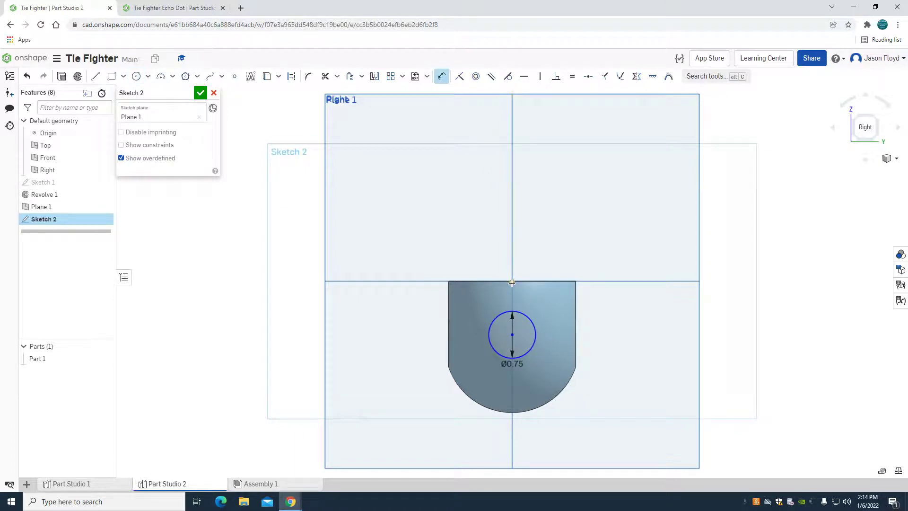
click(512, 281)
click(512, 334)
click(557, 328)
text(0.75)
key(Return)
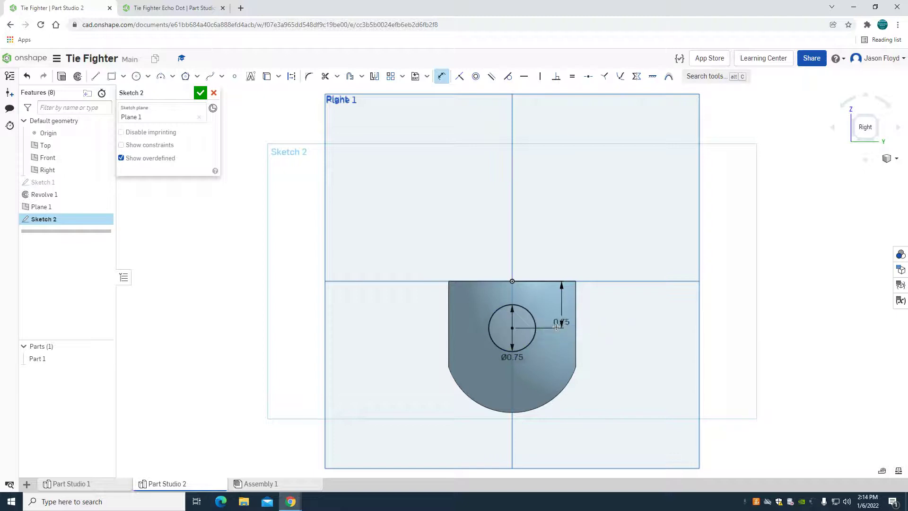
right_drag(476, 245, 449, 250)
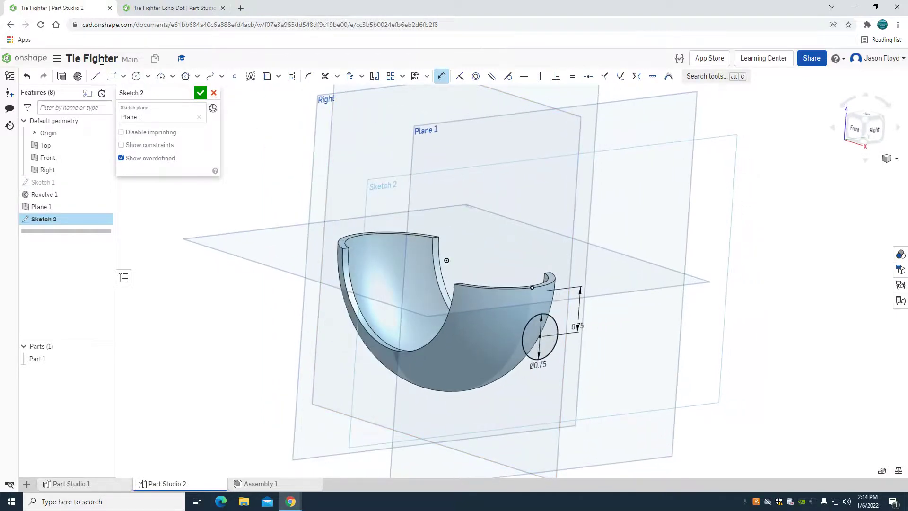
Extrude the circle, flipped, up to the shell's outer face as Extrude 1
click(61, 76)
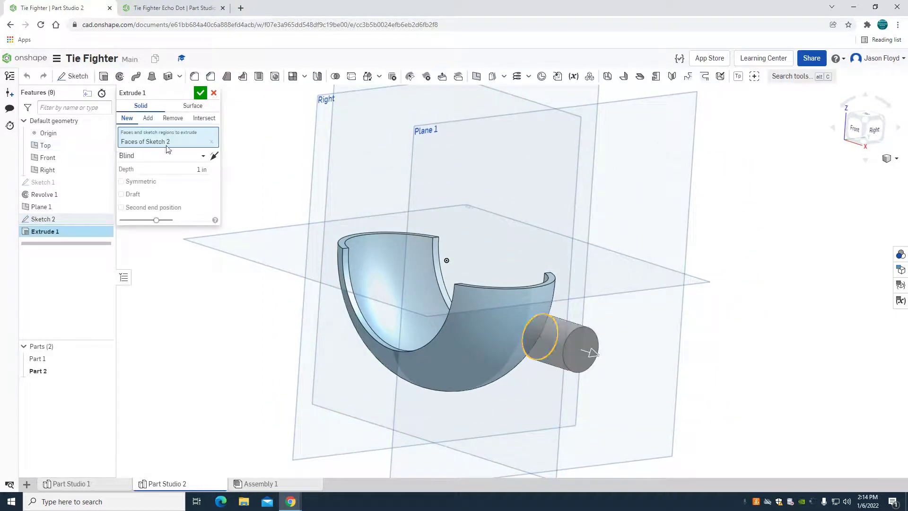
click(214, 156)
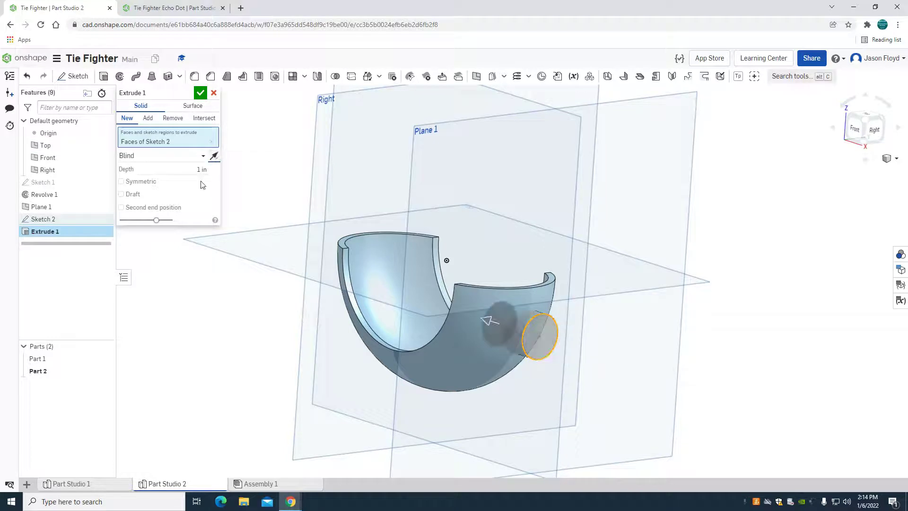
click(187, 157)
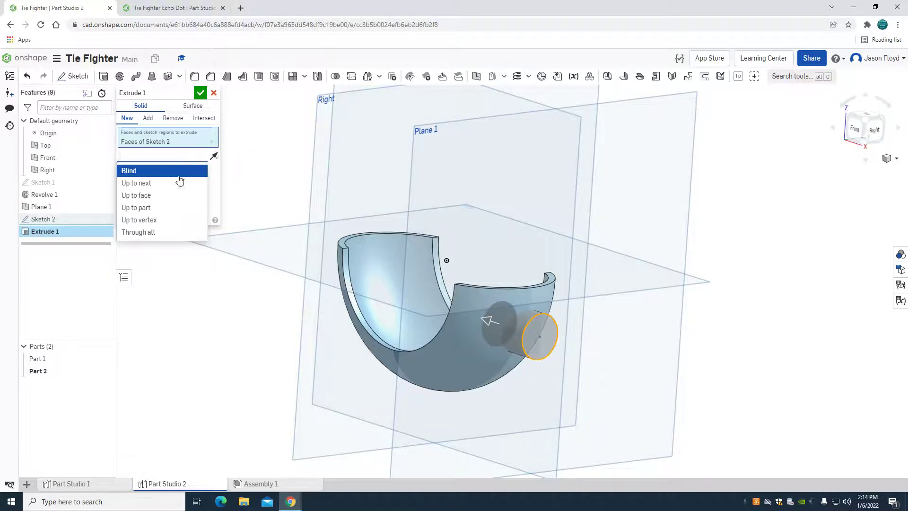
click(174, 195)
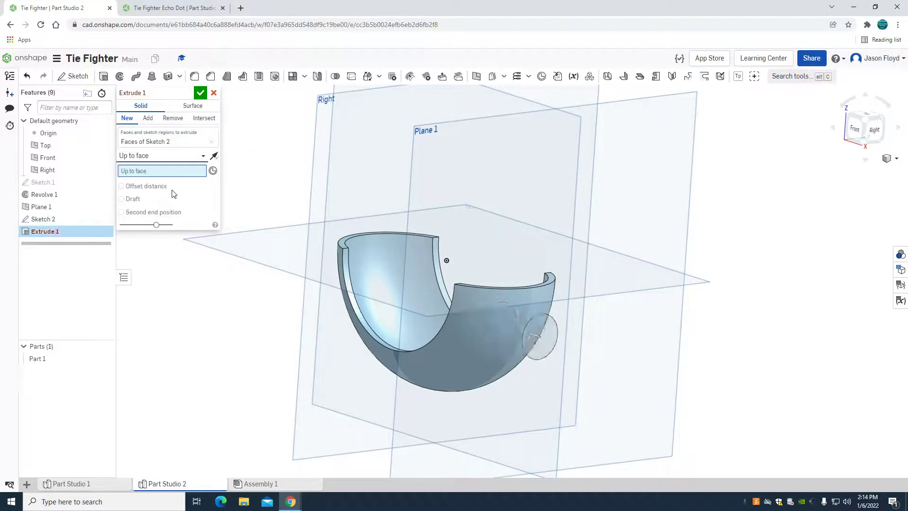
click(473, 338)
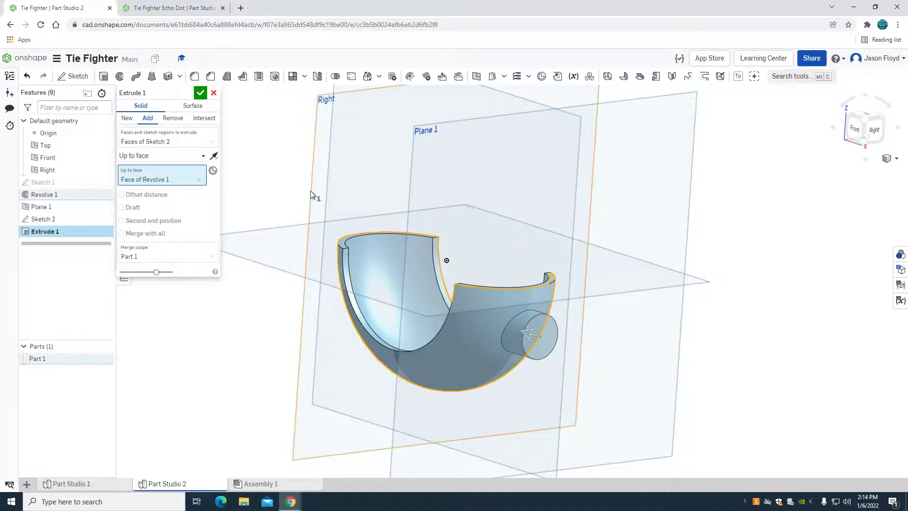
click(200, 93)
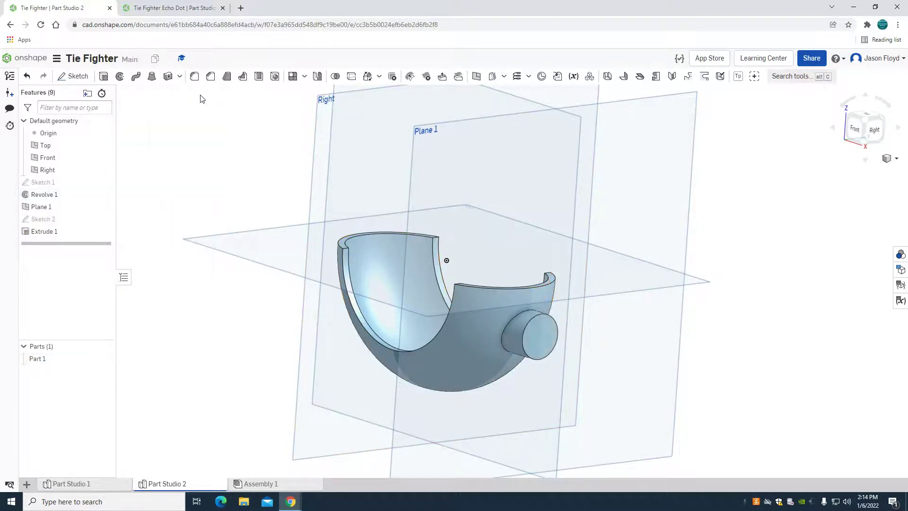
Sketch a 0.25 centre-point square on the boss's end face, centred on the circle
click(73, 76)
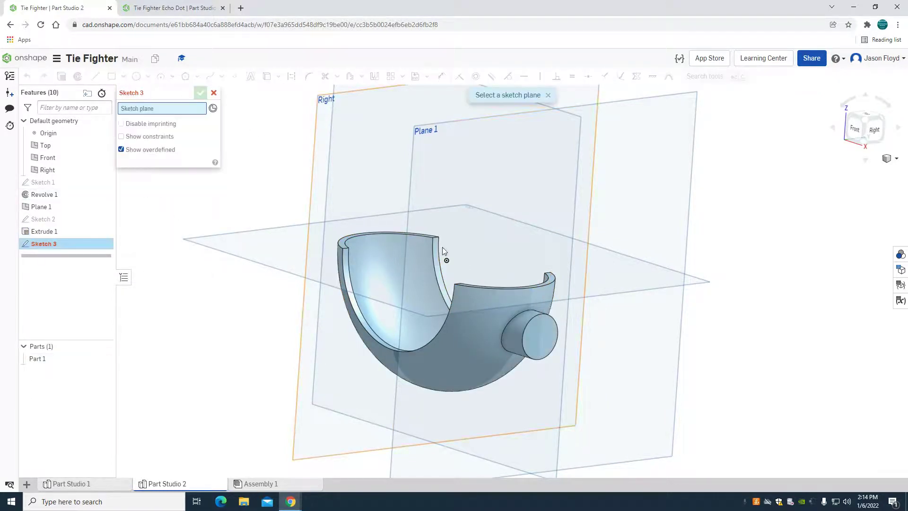
click(540, 338)
click(870, 129)
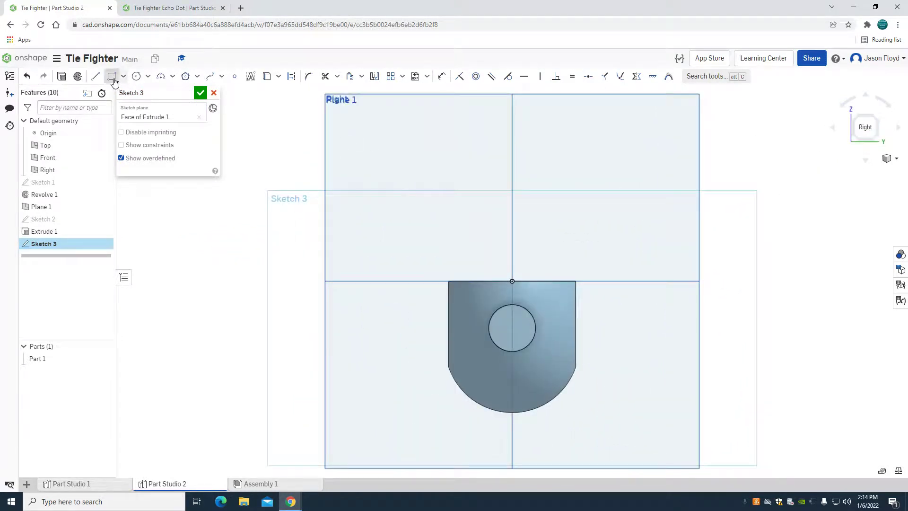
click(123, 76)
click(135, 93)
click(511, 328)
text(0.25)
key(Tab)
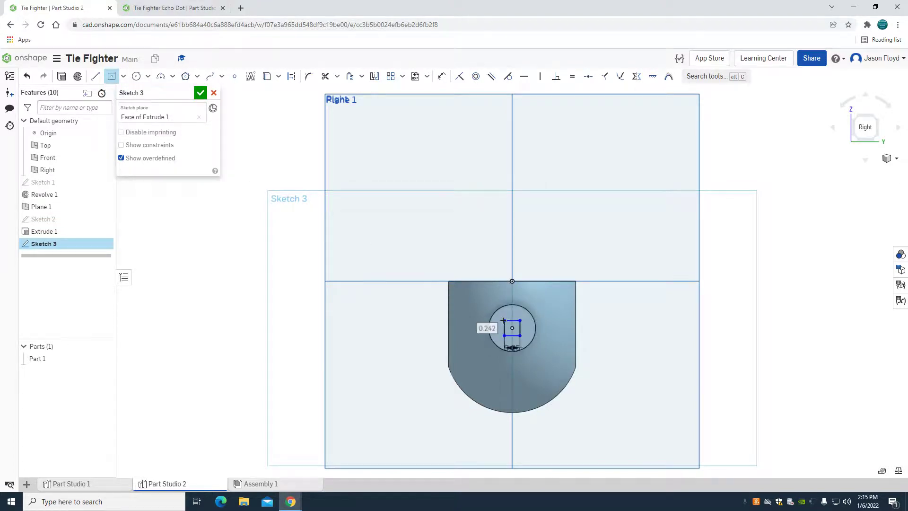
click(503, 321)
Extrude the square 0.25 in deep into a peg as Extrude 2
key(shift+e)
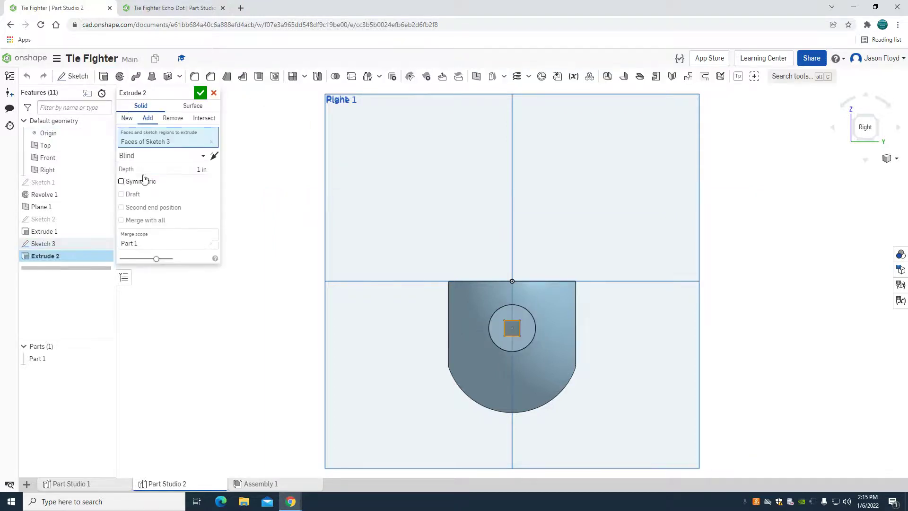
click(186, 170)
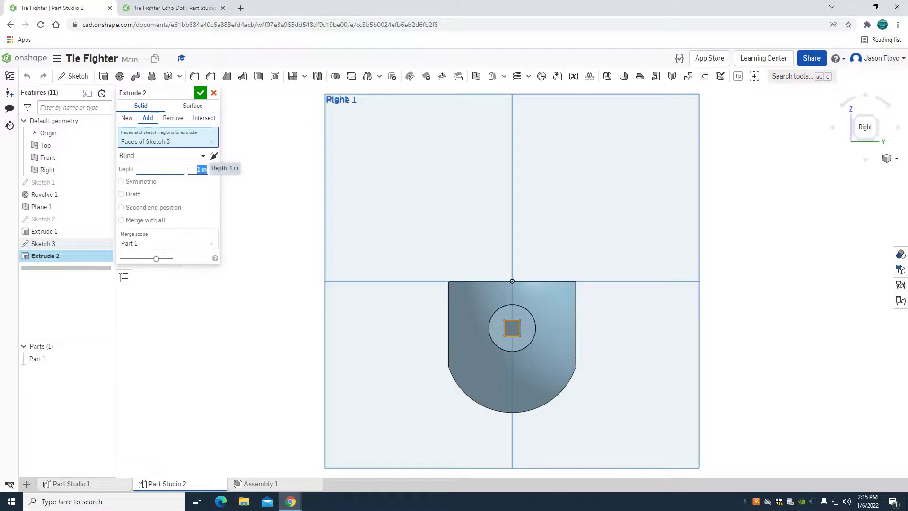
click(201, 93)
right_drag(308, 174, 288, 184)
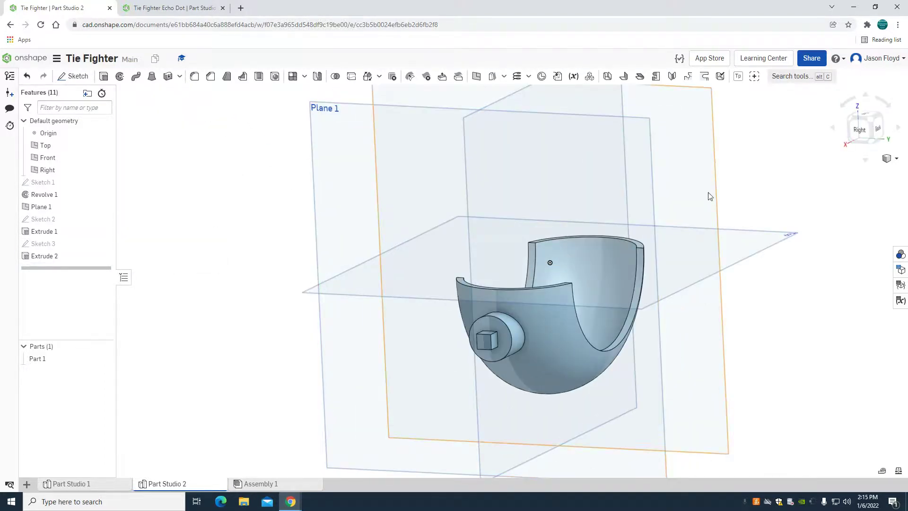
Create Plane 2 at a 2.375 in offset from the Right plane
right_drag(752, 188, 674, 222)
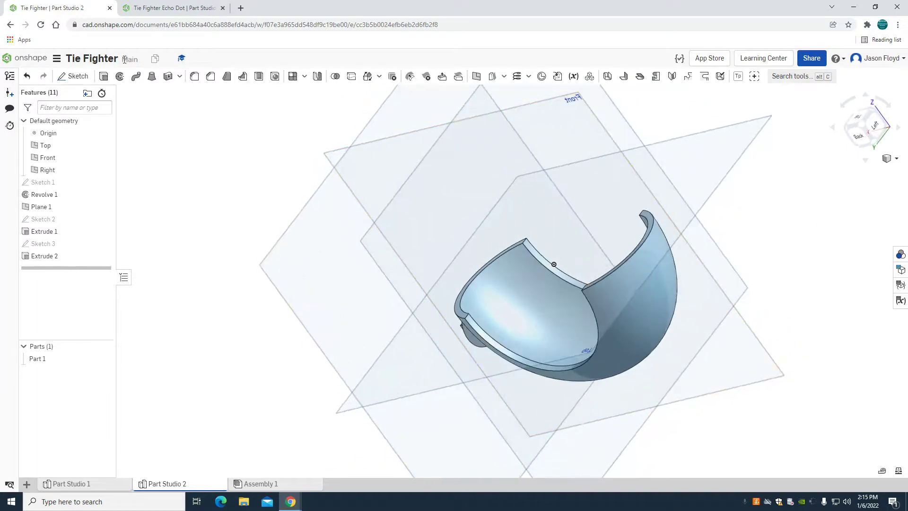
click(476, 76)
scroll(461, 116, down, 3)
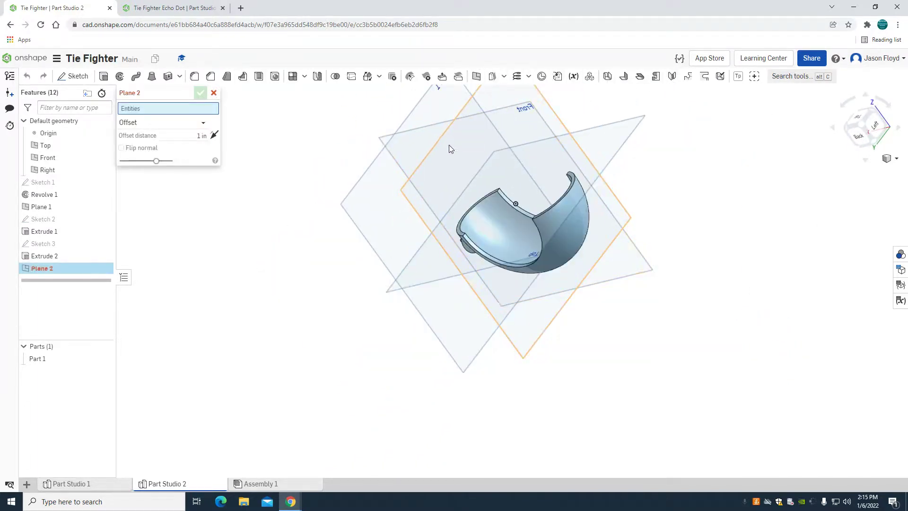
click(452, 177)
click(204, 145)
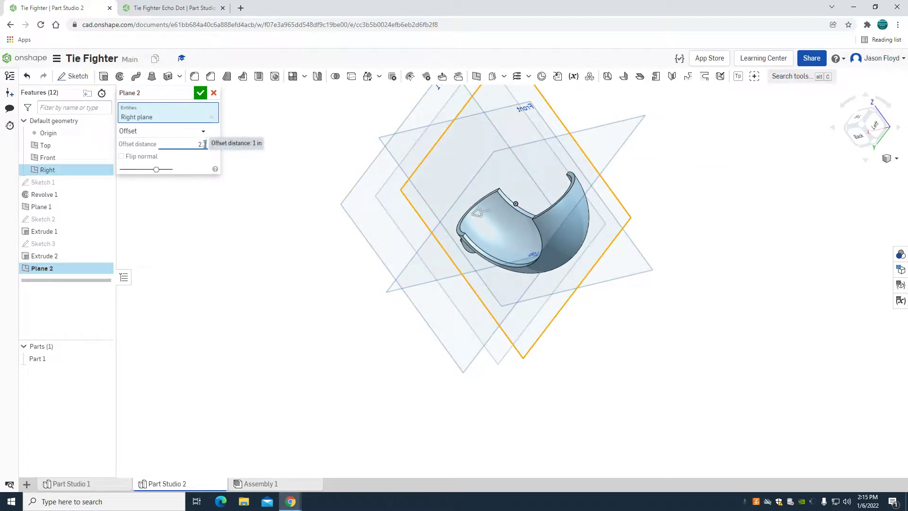
text(2.375)
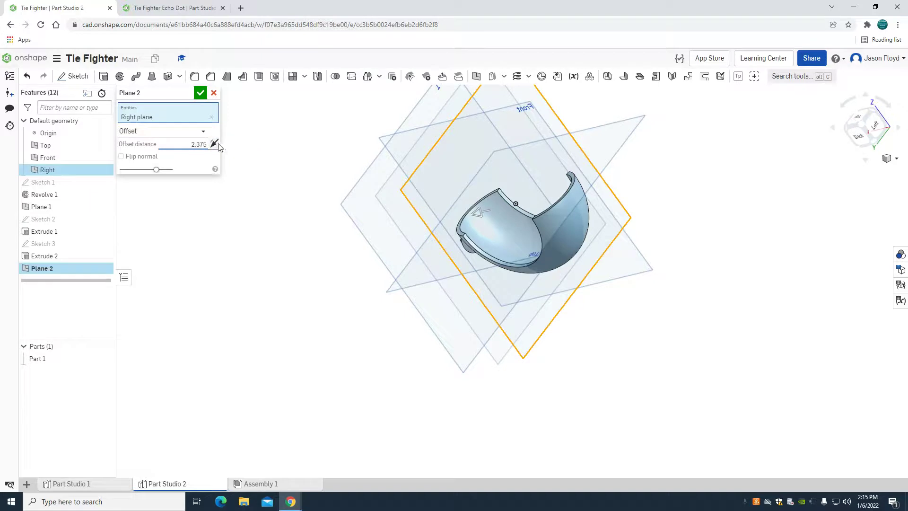
key(Return)
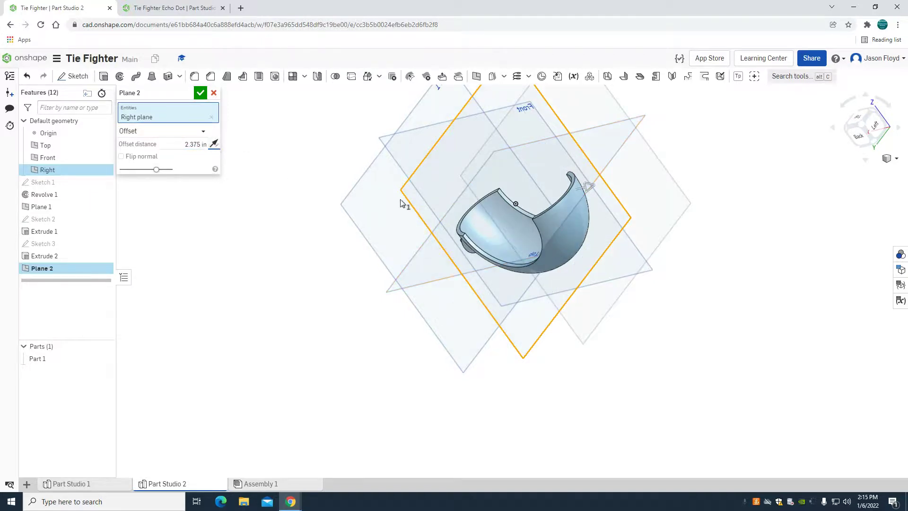
click(200, 93)
right_drag(693, 194, 671, 197)
Sketch a 0.75 in circle on Plane 2, centred 0.75 below the top point
click(71, 76)
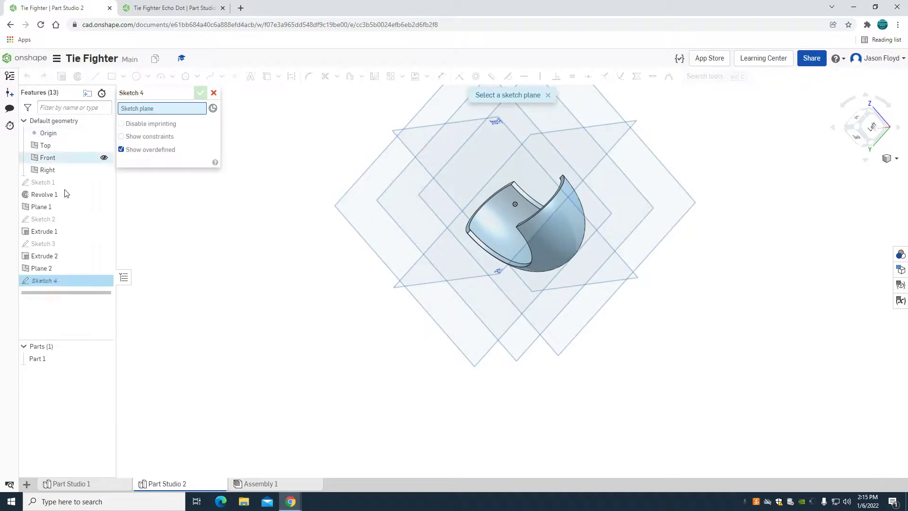
click(55, 268)
key(n)
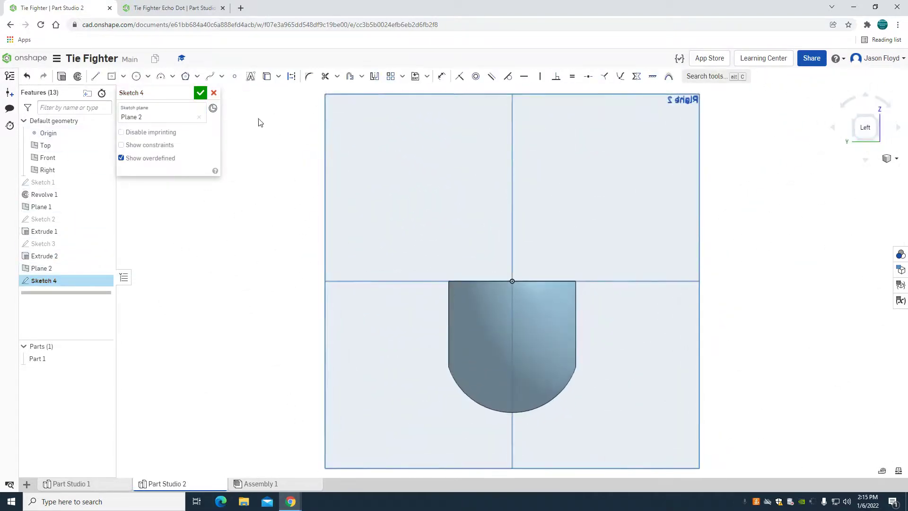
click(137, 76)
click(512, 330)
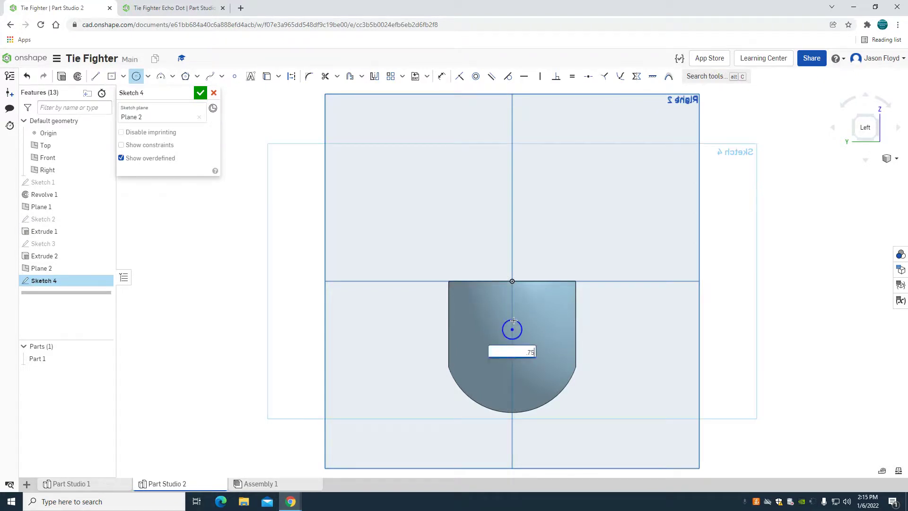
text(.75)
key(Return)
click(442, 76)
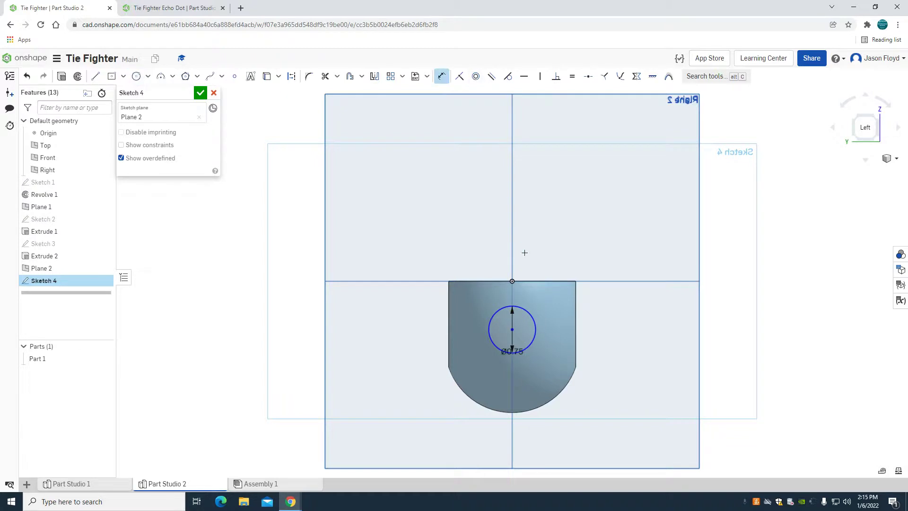
click(511, 281)
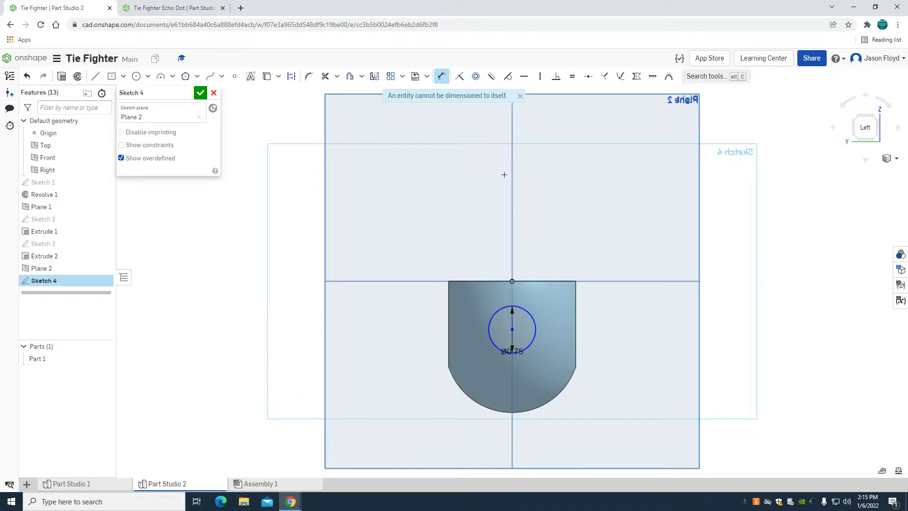
click(512, 330)
click(569, 310)
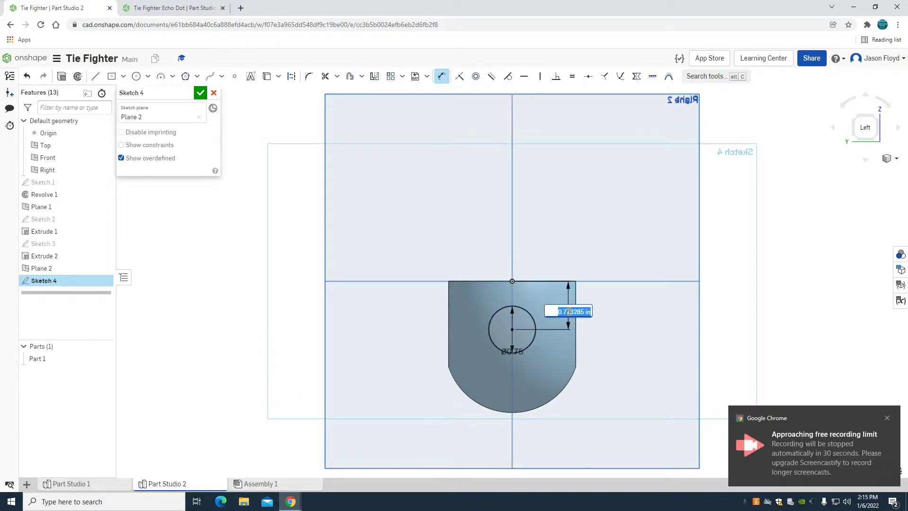
key(Return)
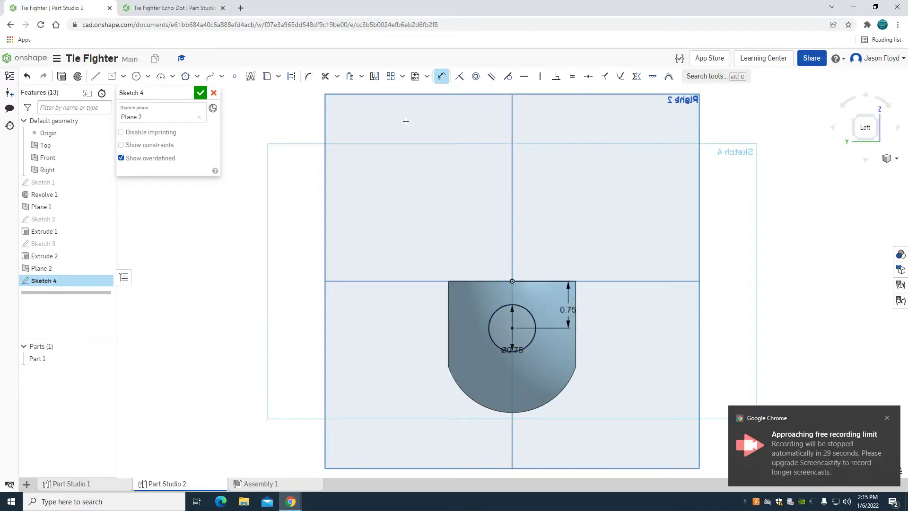
Extrude the circle up to the shell face to form the second boss
click(62, 76)
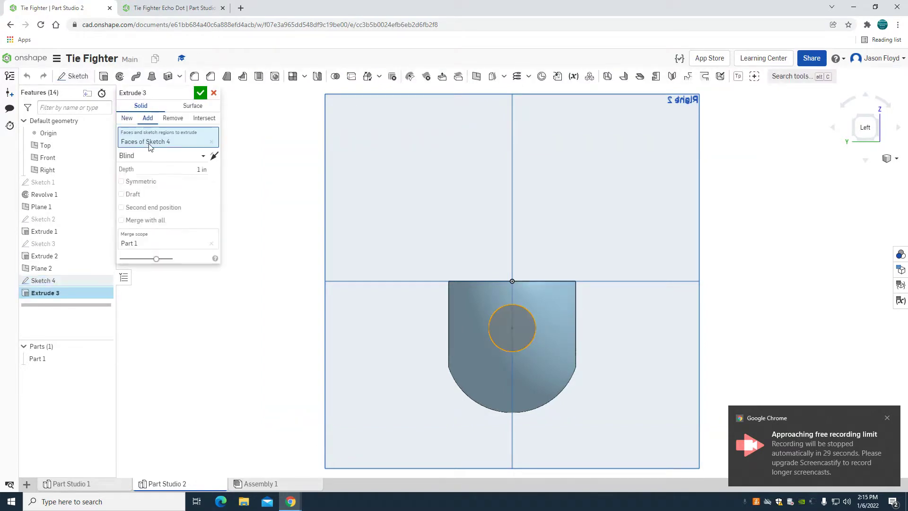
click(181, 166)
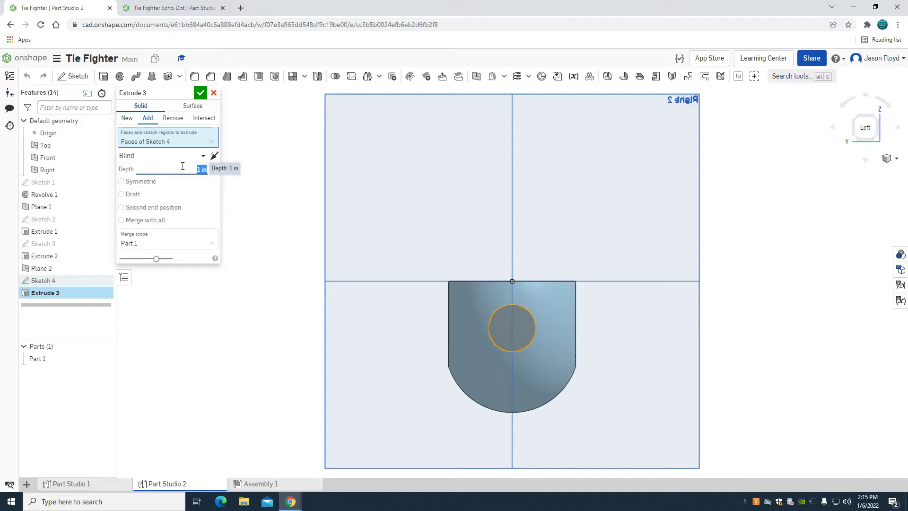
right_drag(258, 198, 276, 201)
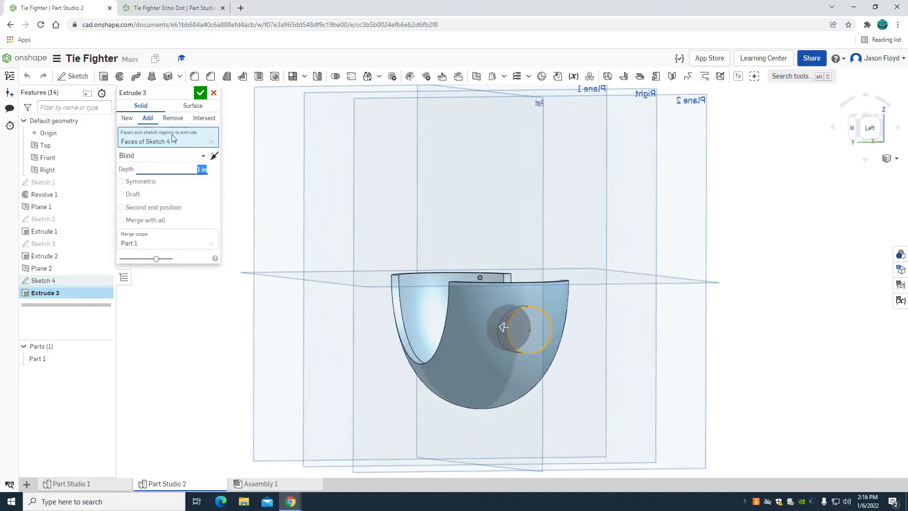
click(167, 156)
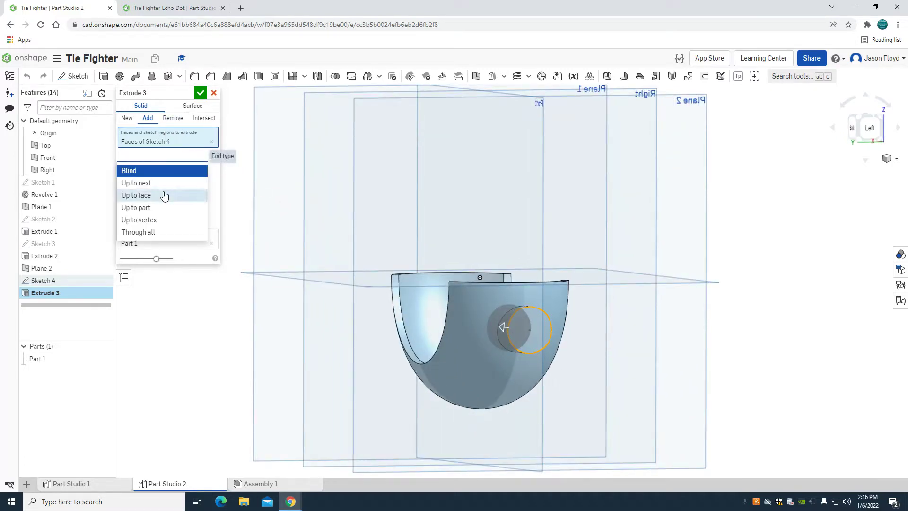
click(164, 196)
click(473, 331)
right_drag(474, 327, 489, 237)
Accept the boss, then sketch a 0.25 x 0.25 centred square on its end face
click(200, 92)
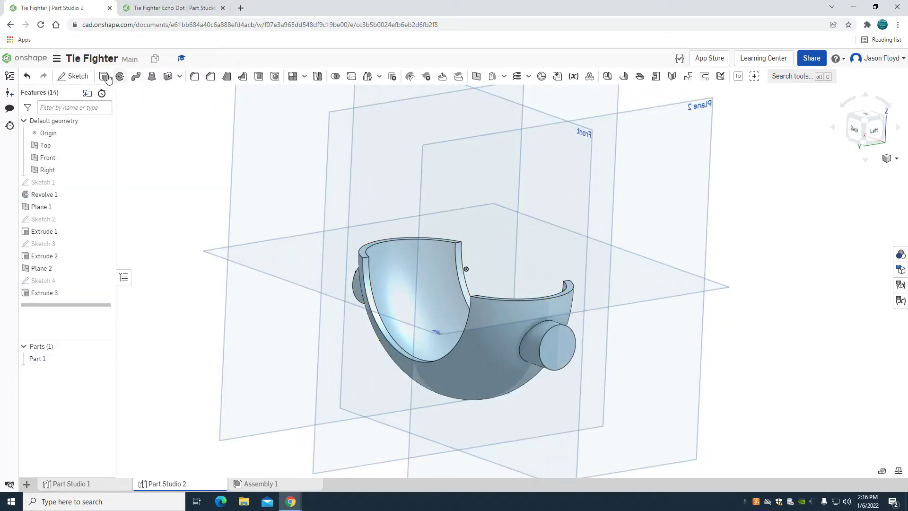
click(73, 76)
click(550, 341)
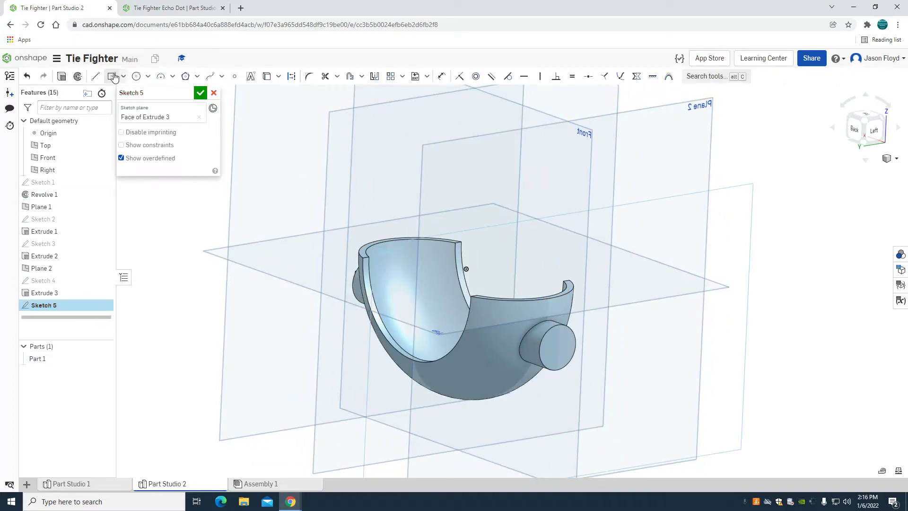
click(112, 76)
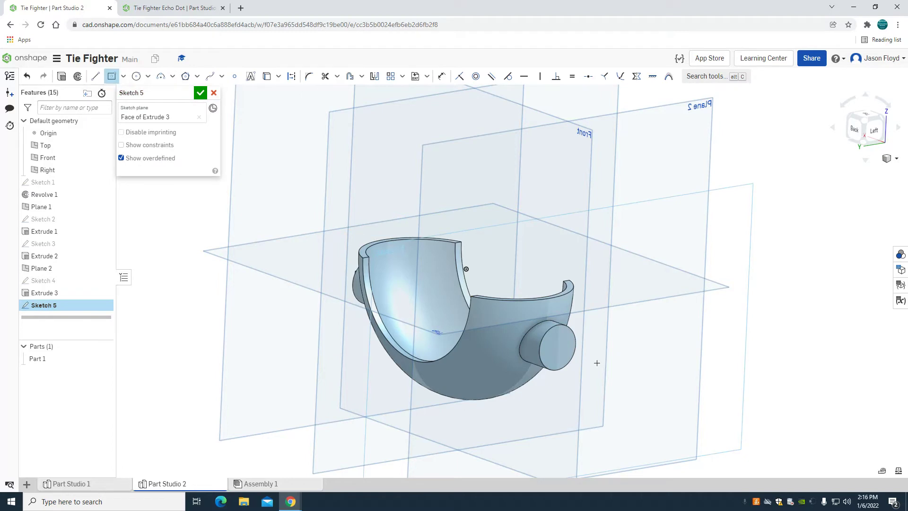
click(557, 347)
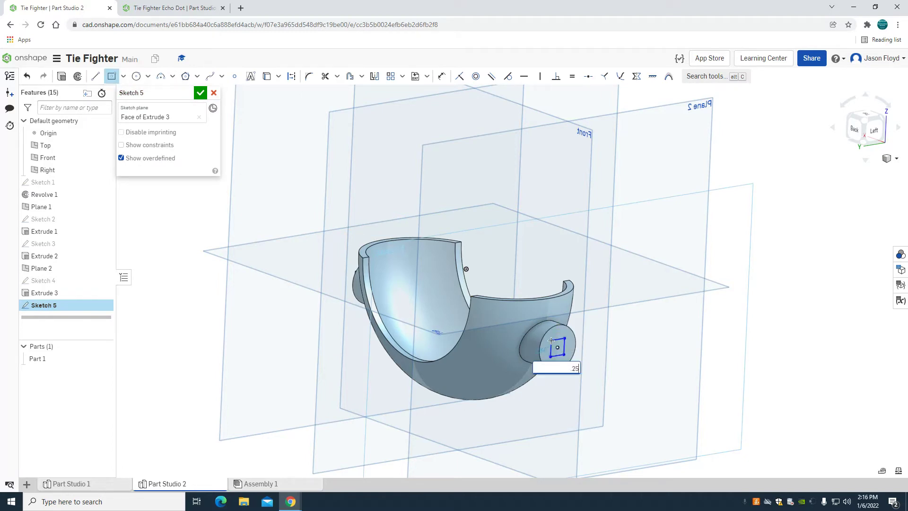
key(Tab)
key(Return)
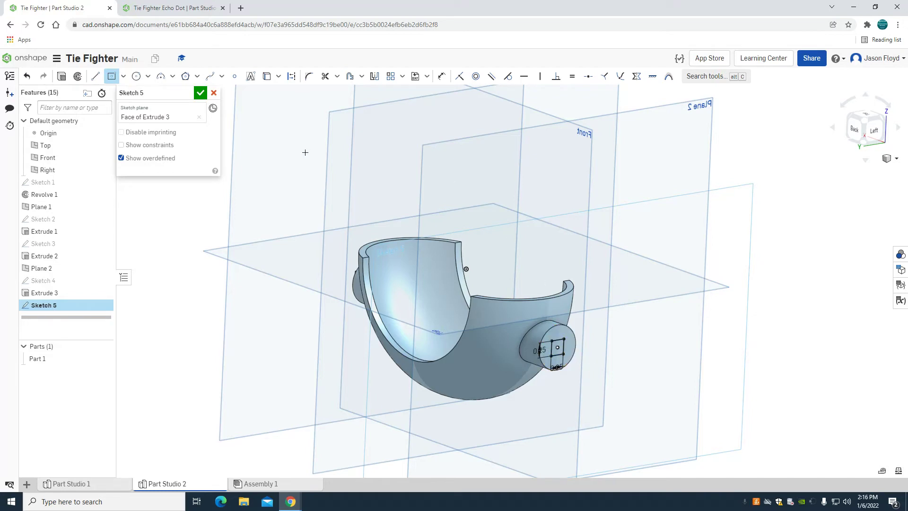
Extrude the square 0.25 in to form the peg
click(61, 76)
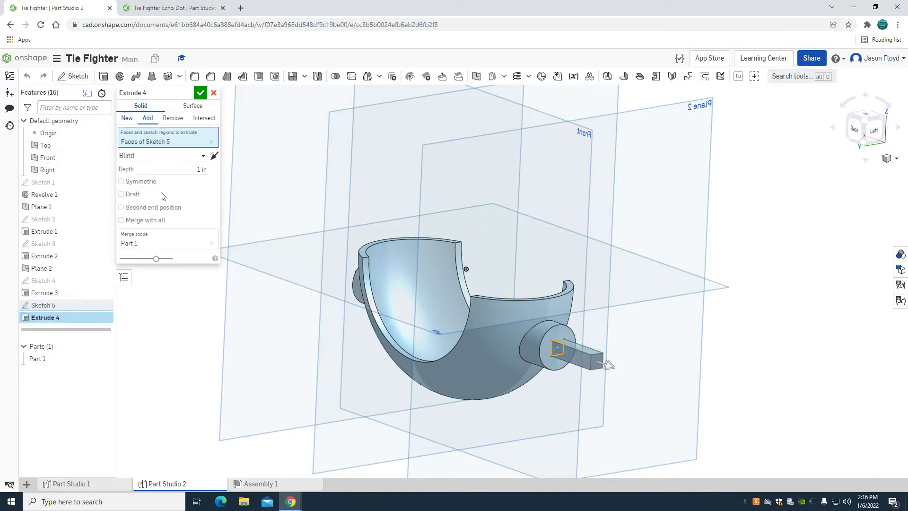
click(186, 172)
text(.25)
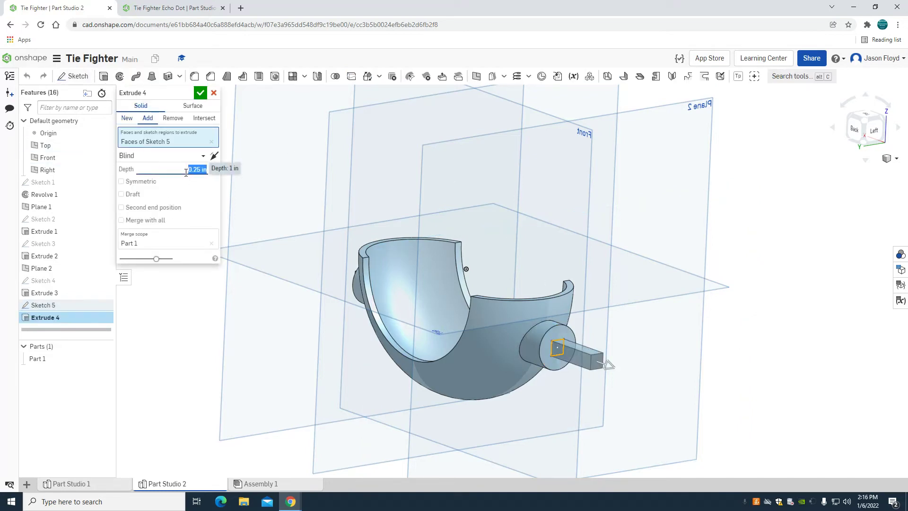
key(Return)
click(206, 94)
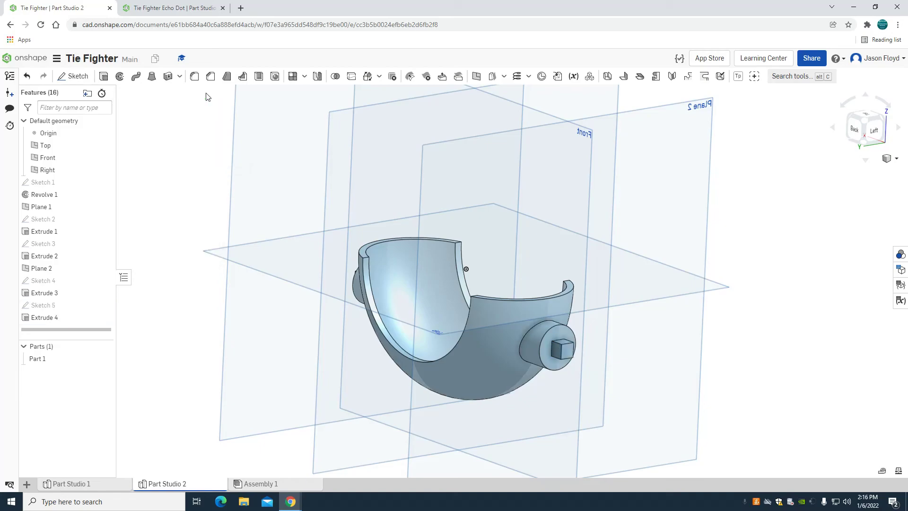